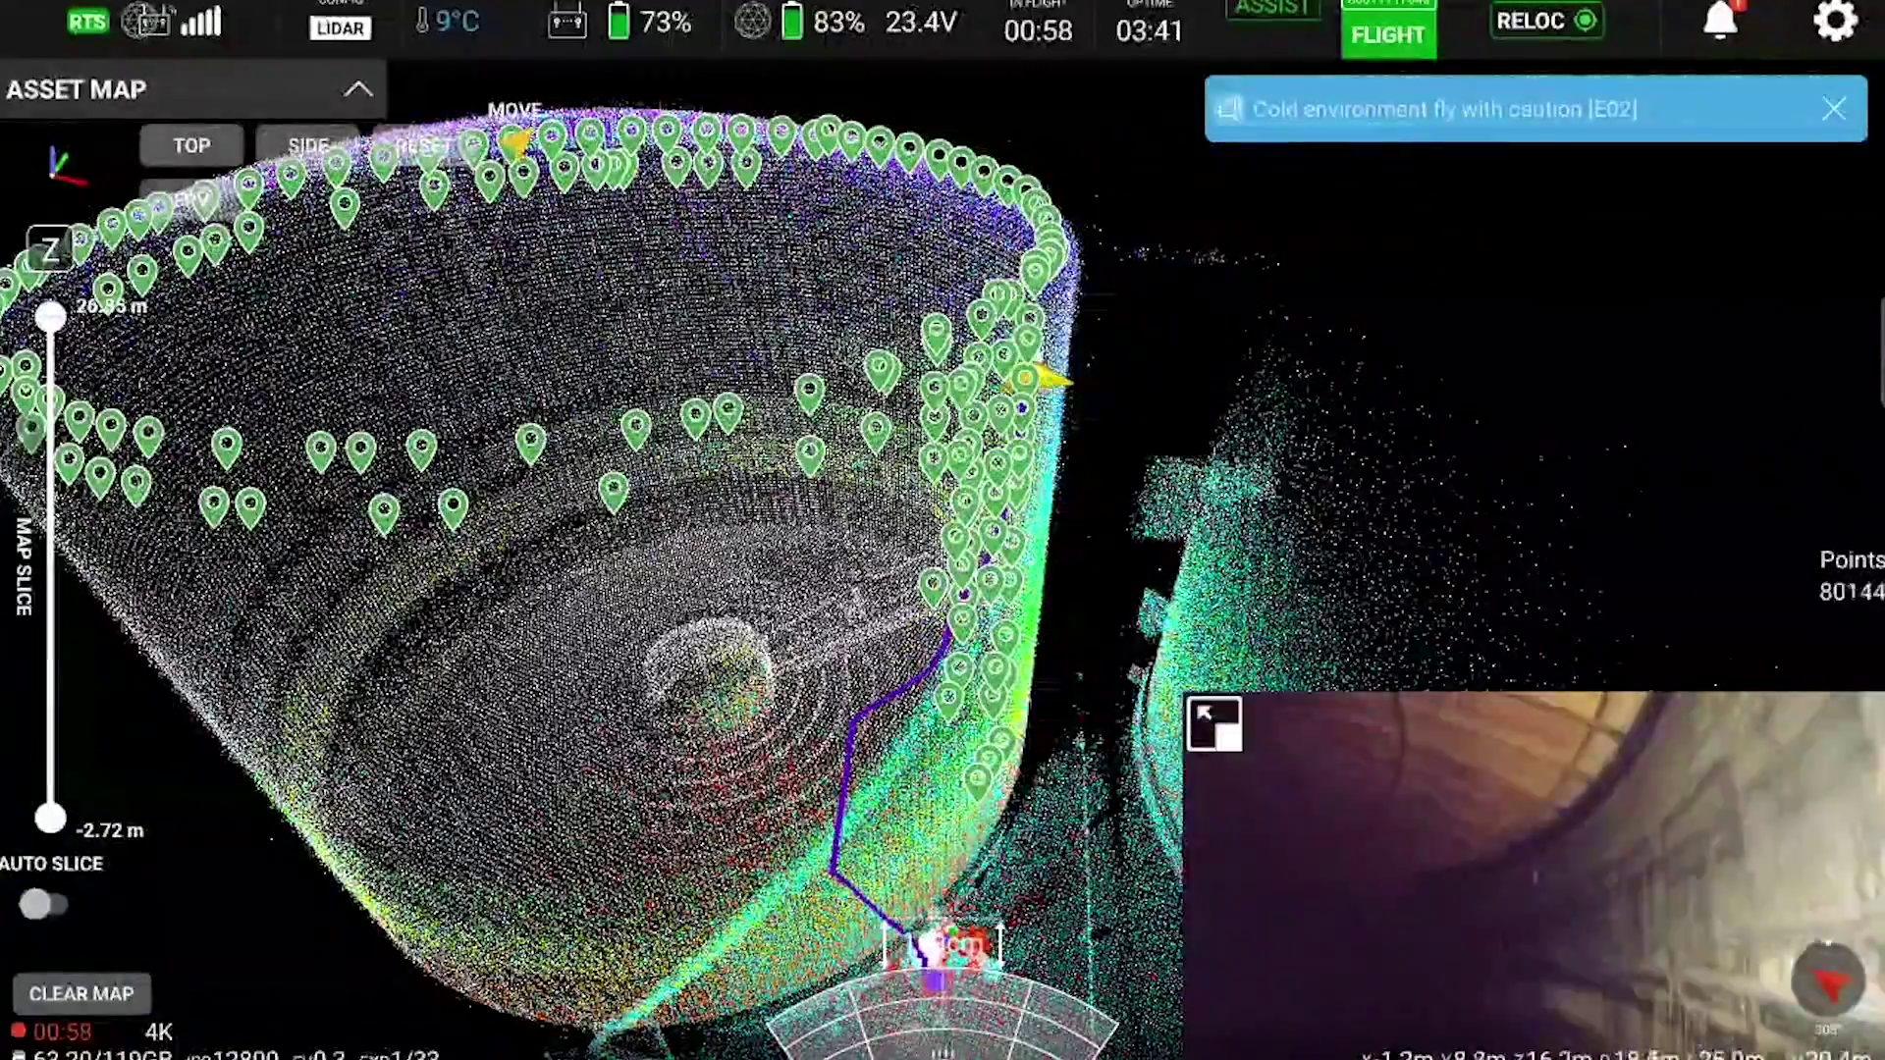
Zoom in and tilt the Asset Map to a flatter side view of the tank's upper rim
scroll(933, 358, "up", 3)
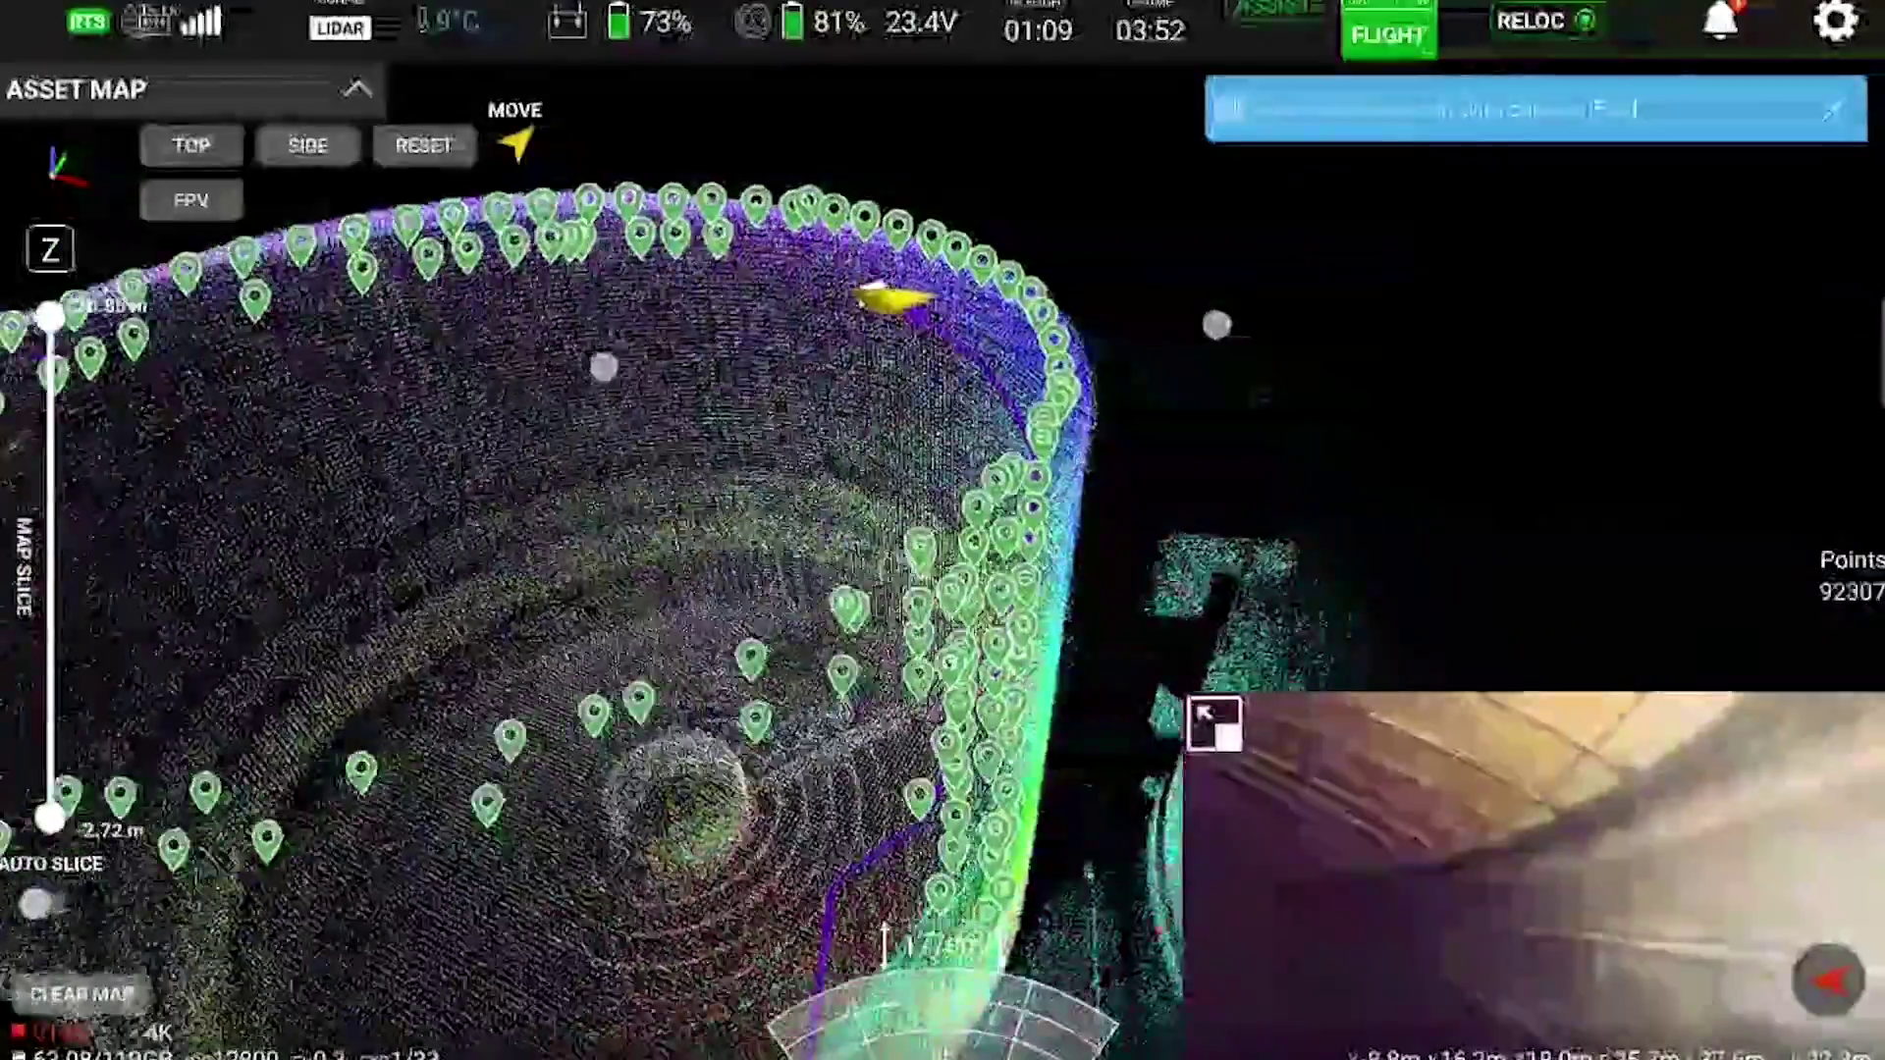
left_click_drag(1270, 329, 1227, 373)
scroll(883, 354, "up", 3)
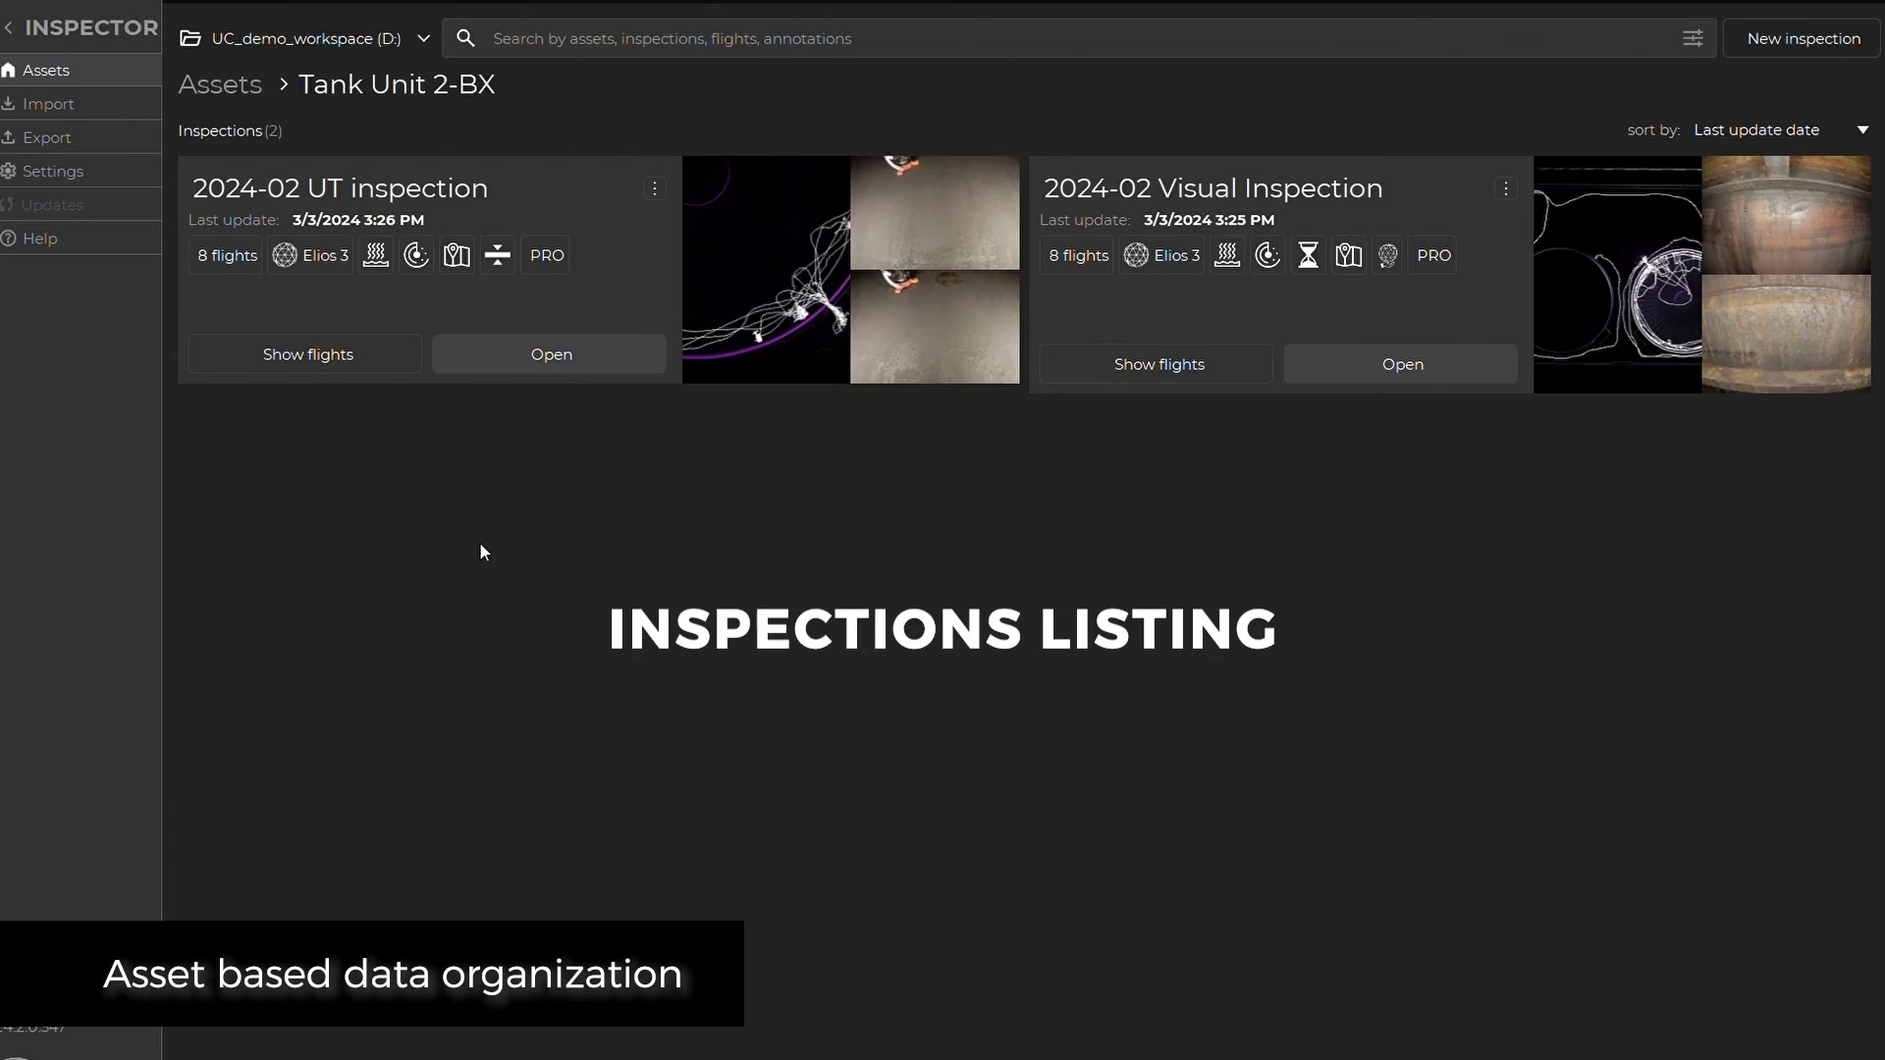
List the 2024-02 Visual Inspection flights and open one of them
left_click(1190, 363)
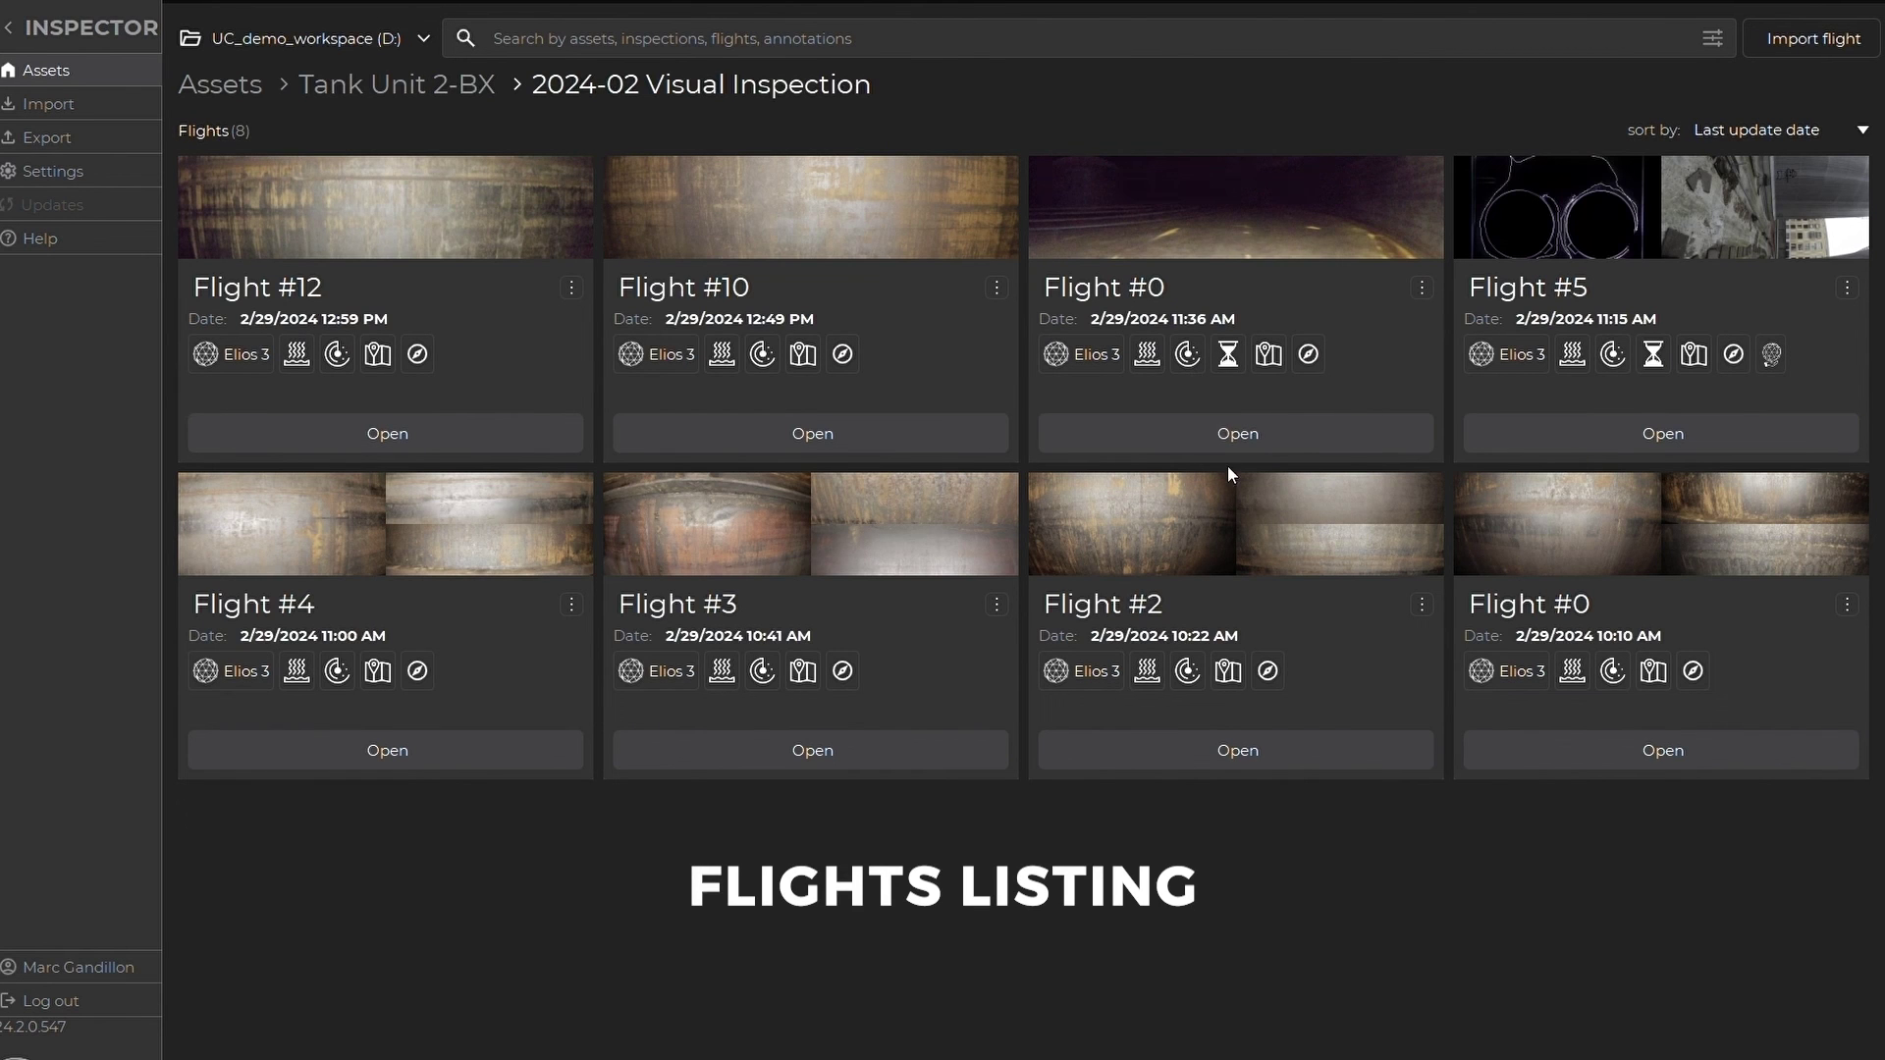
left_click(1301, 750)
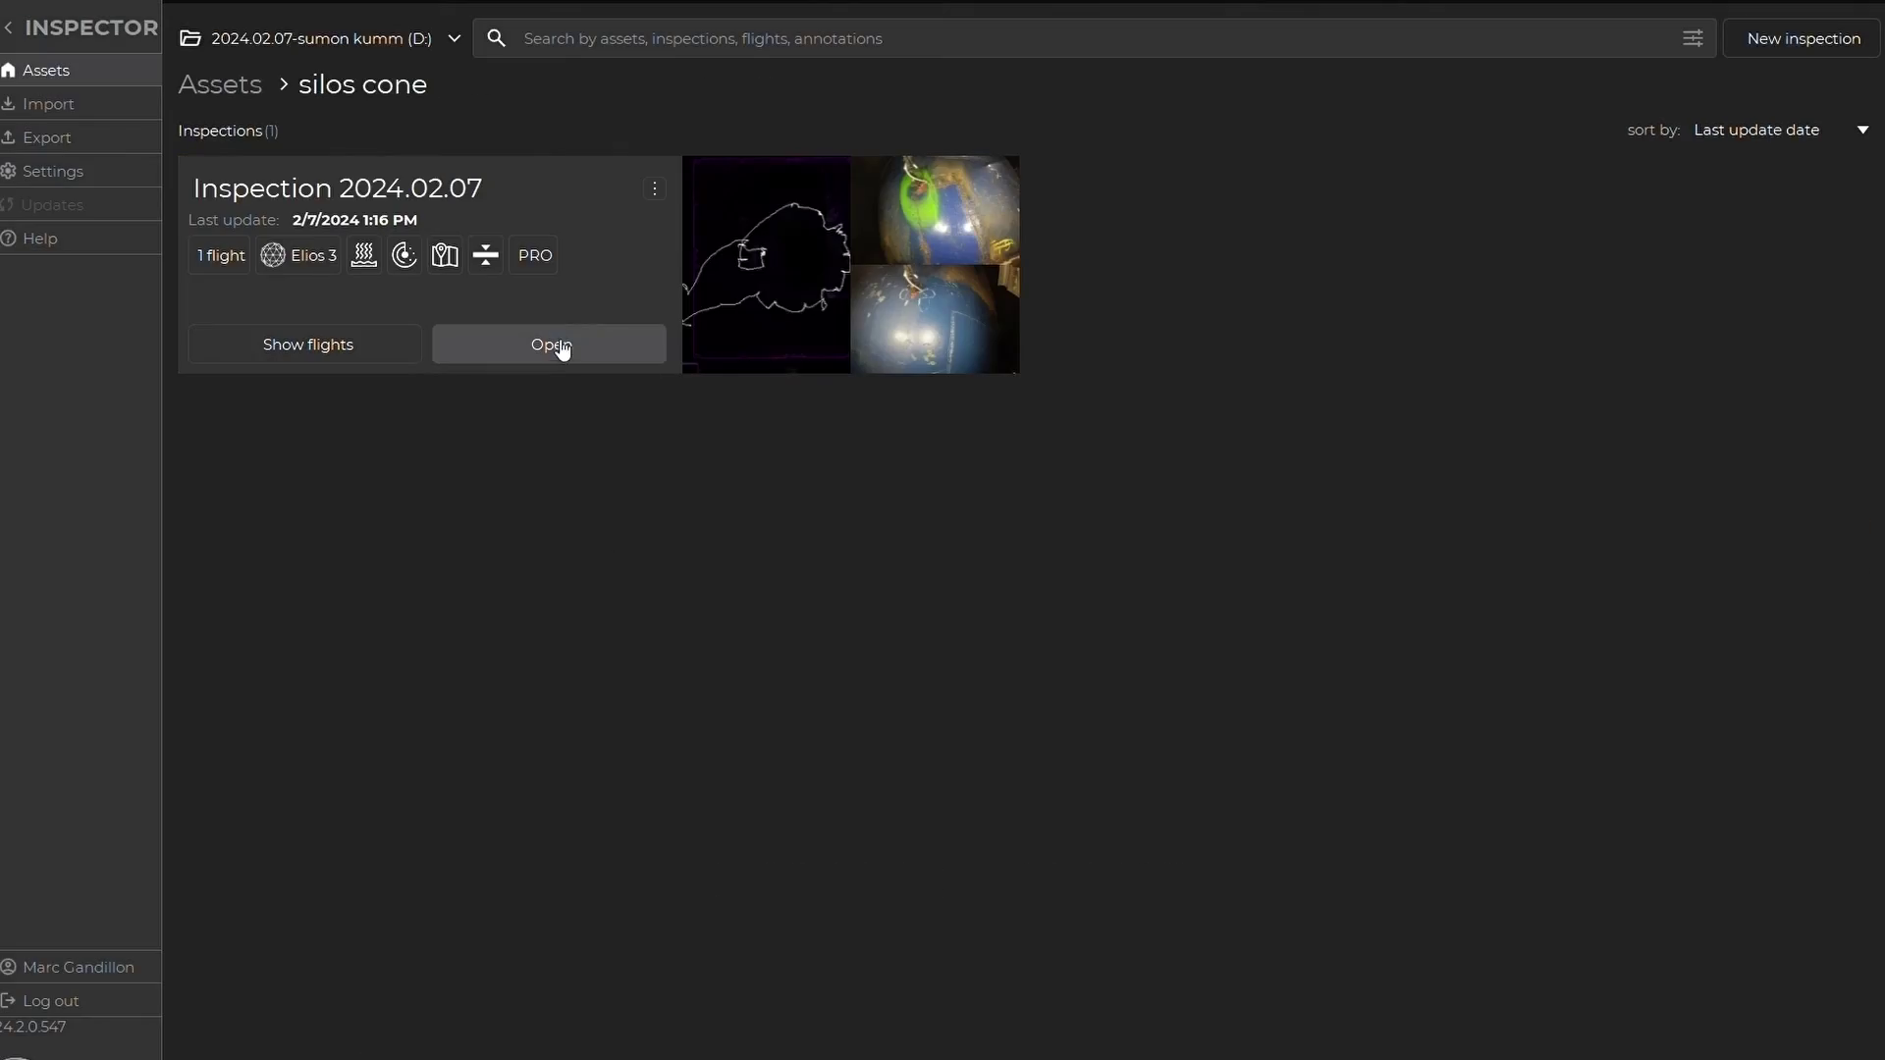
Open silos cone Inspection 2024.02.07, orbit the cloud, and edit annotation POI-143-7 in an overview
left_click(552, 345)
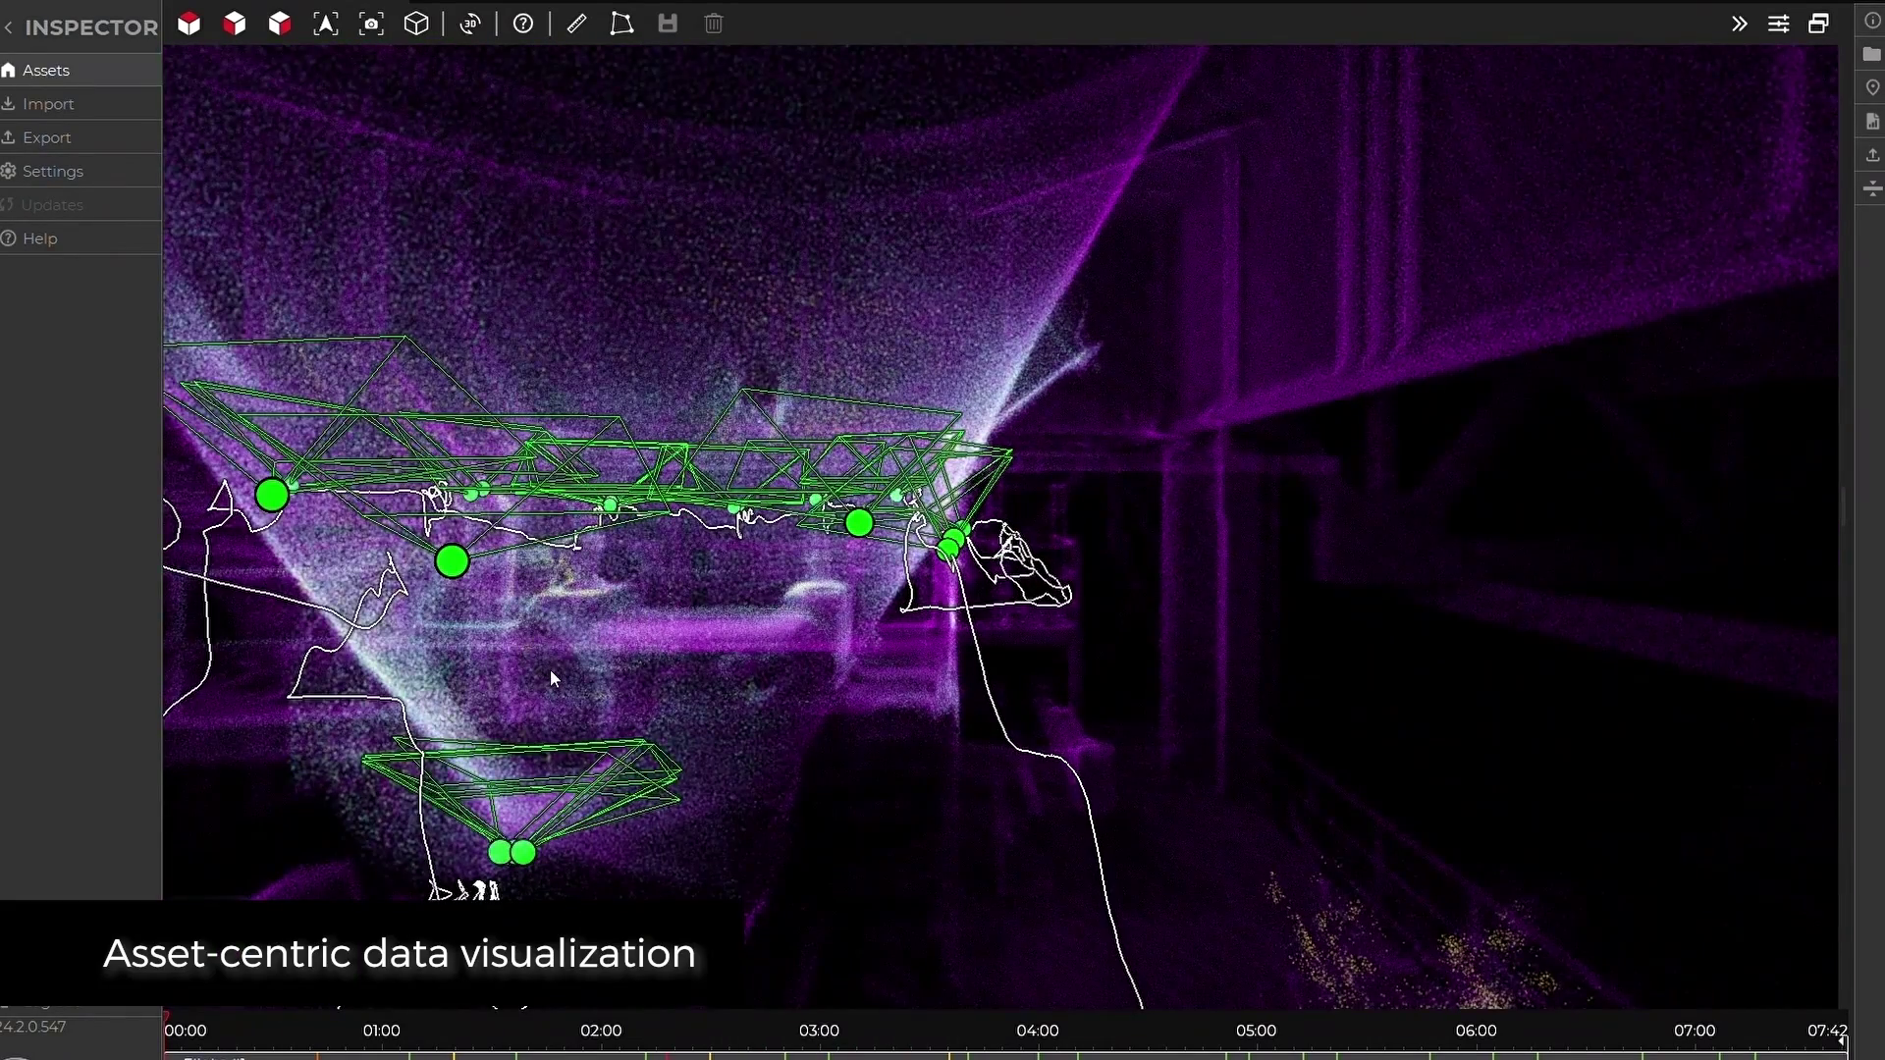
left_click_drag(548, 670, 1355, 562)
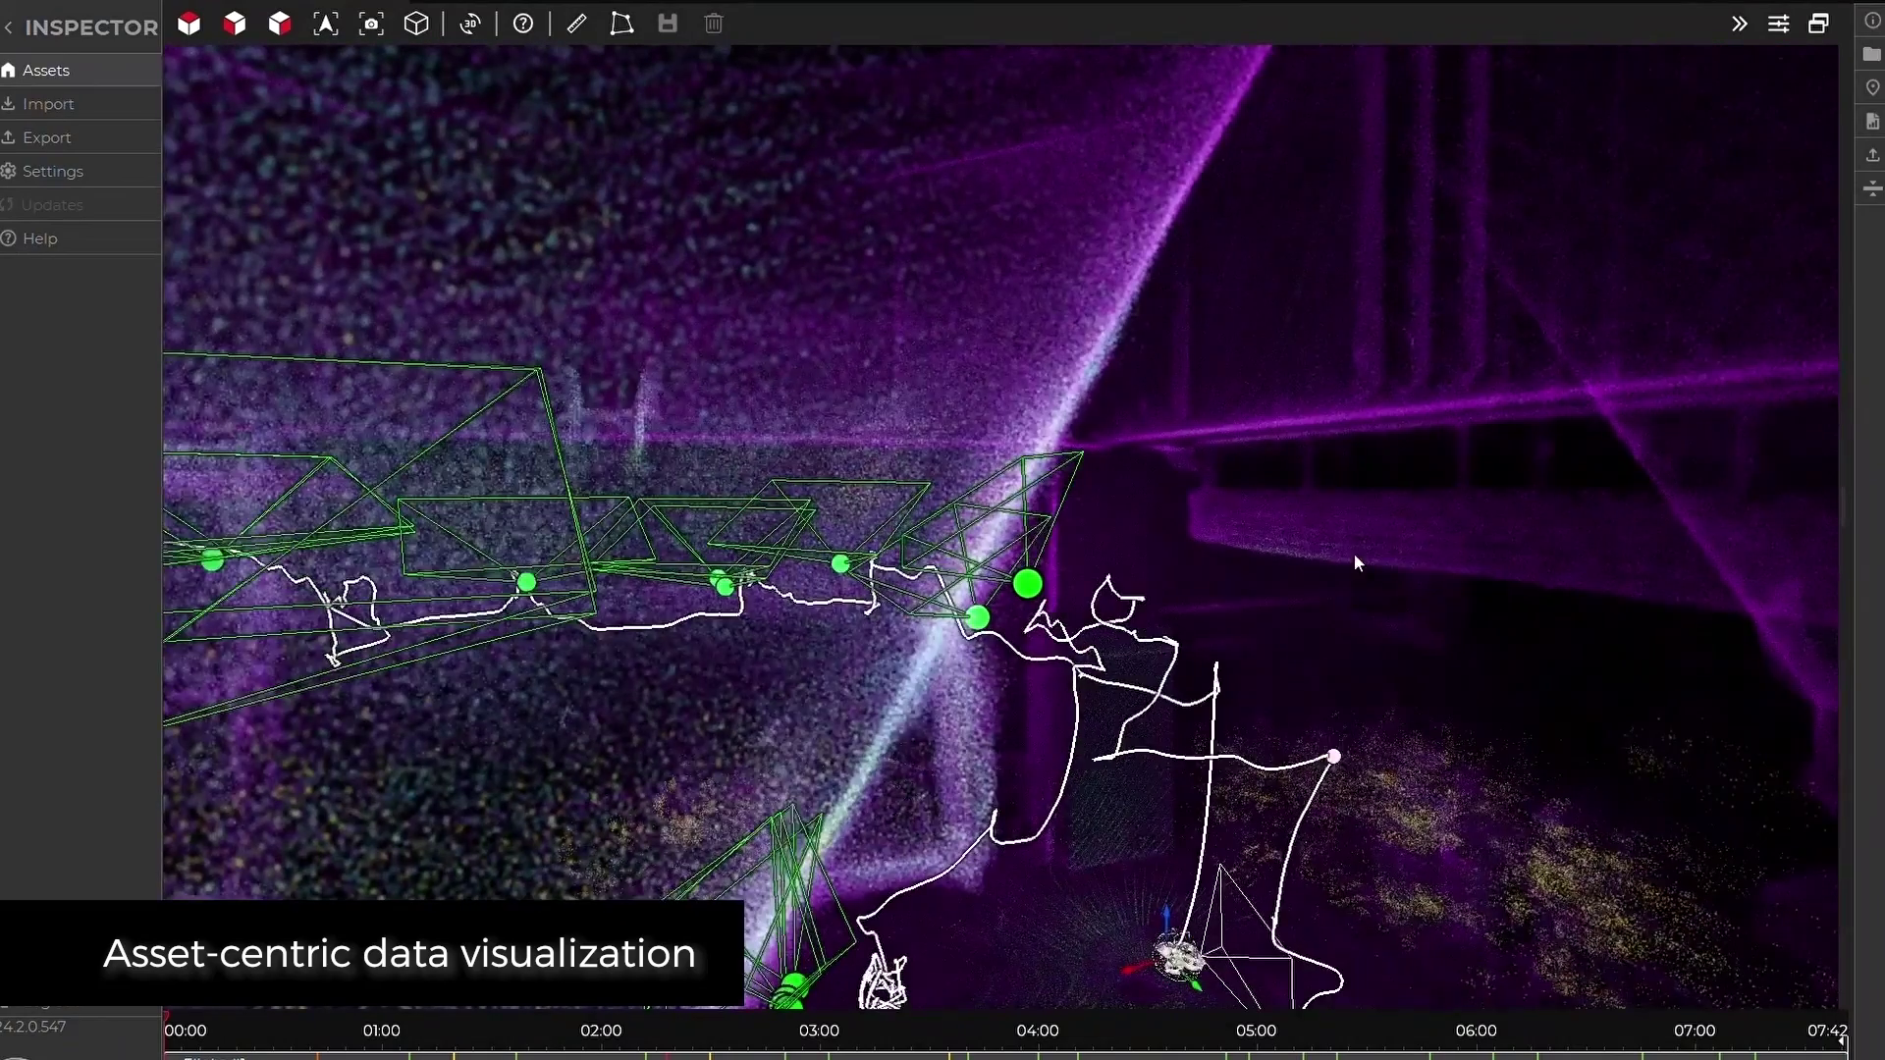
left_click(1027, 583)
scroll(1705, 623, "down", 3)
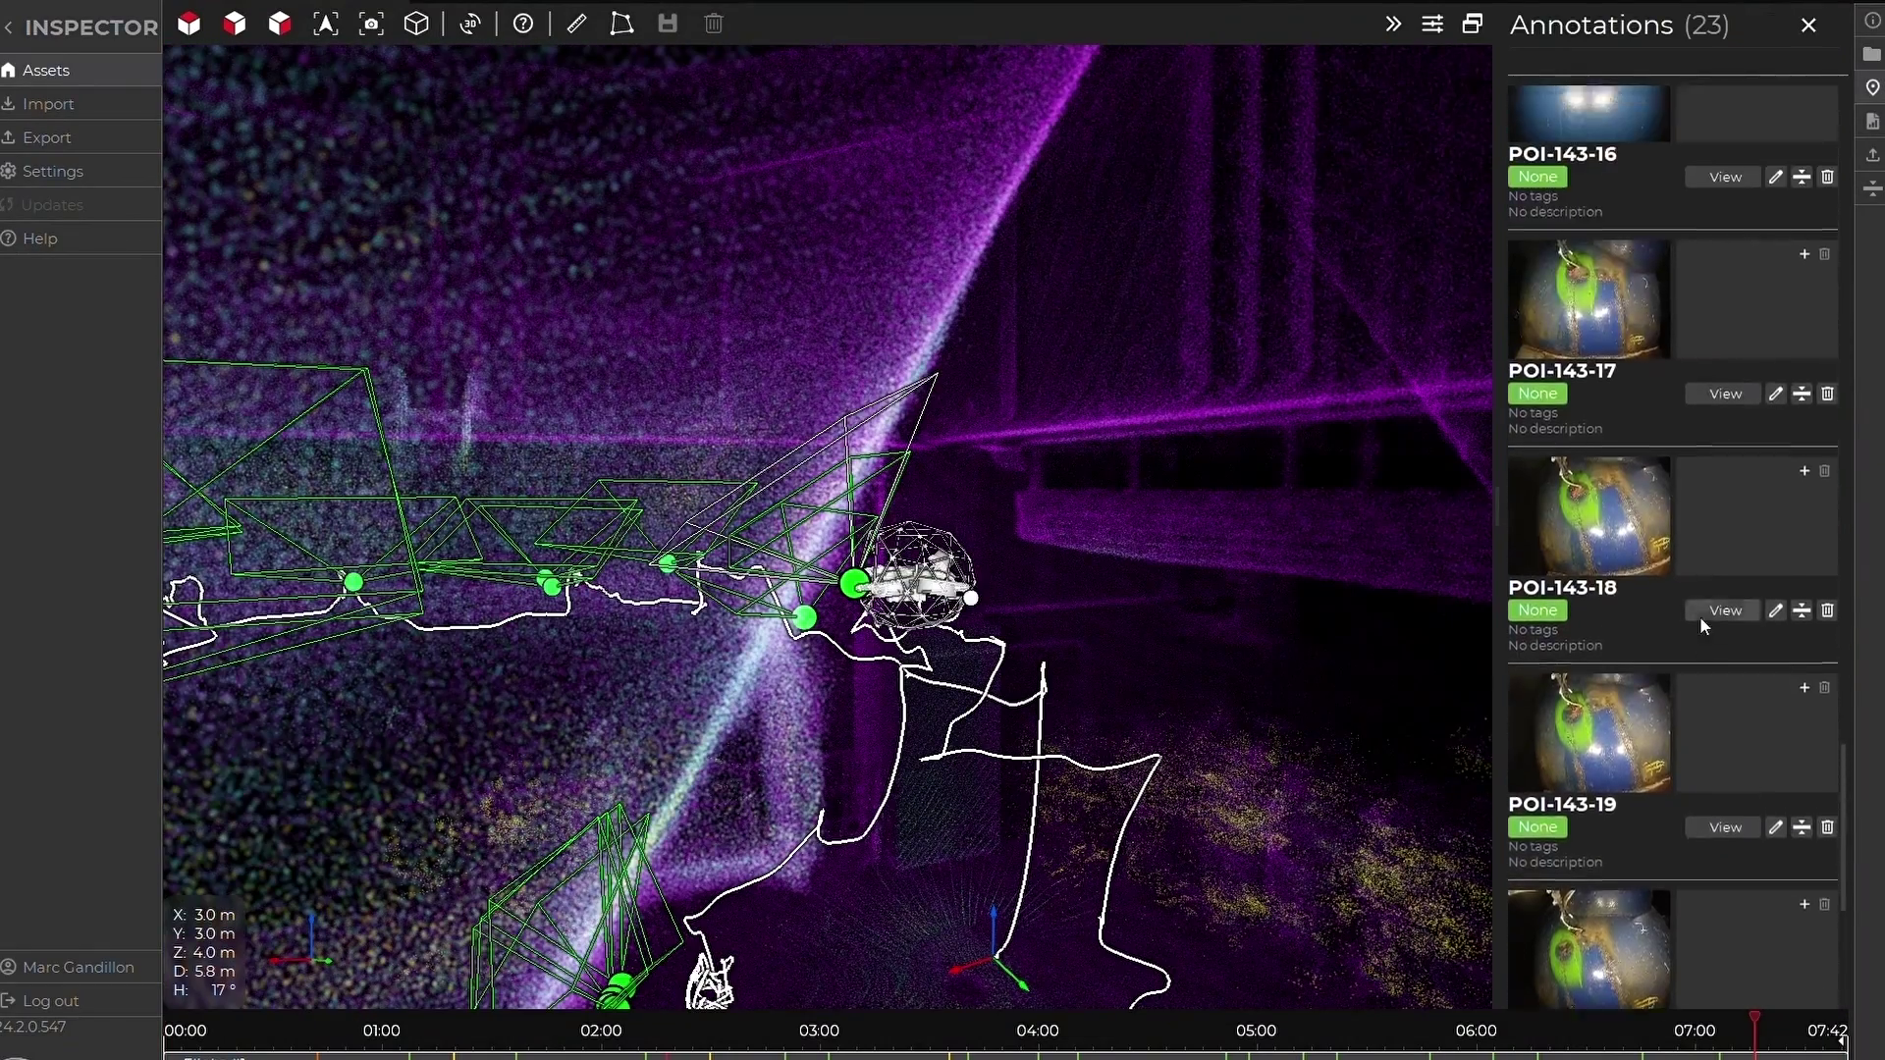
scroll(1565, 467, "up", 10)
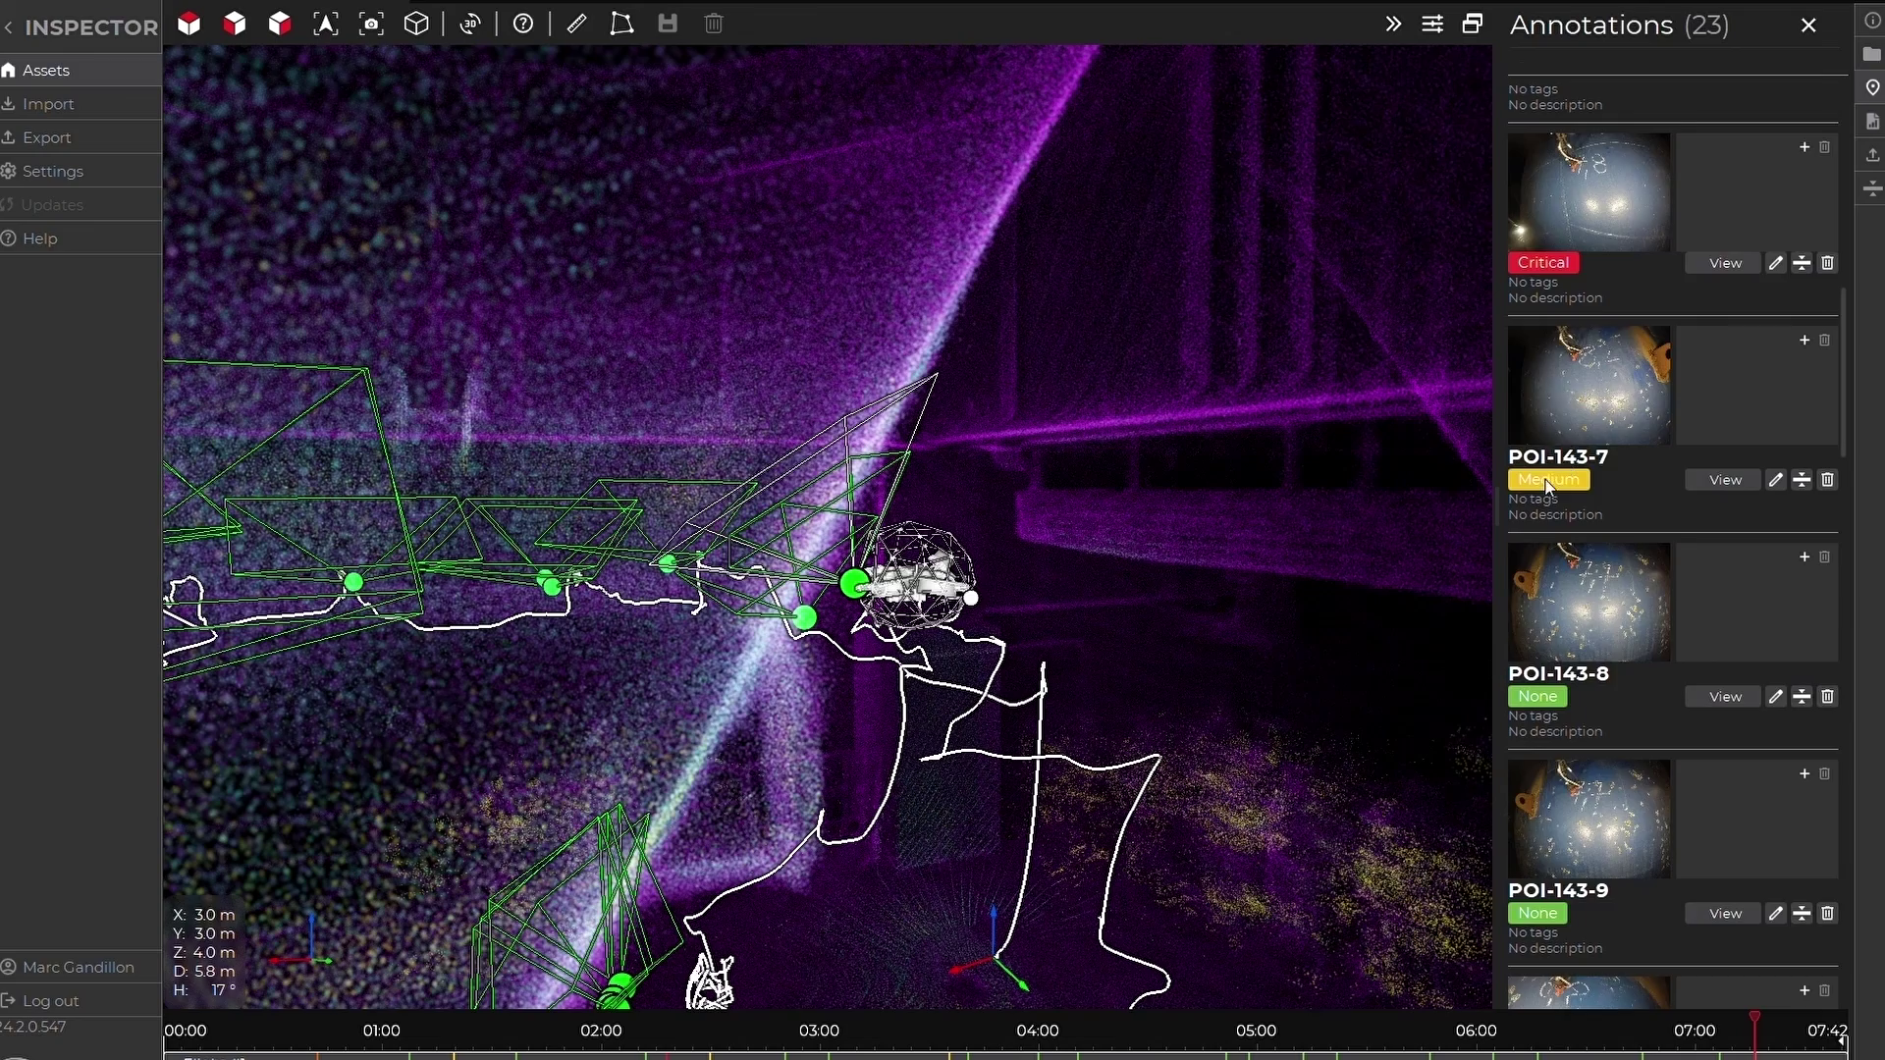
left_click(1547, 483)
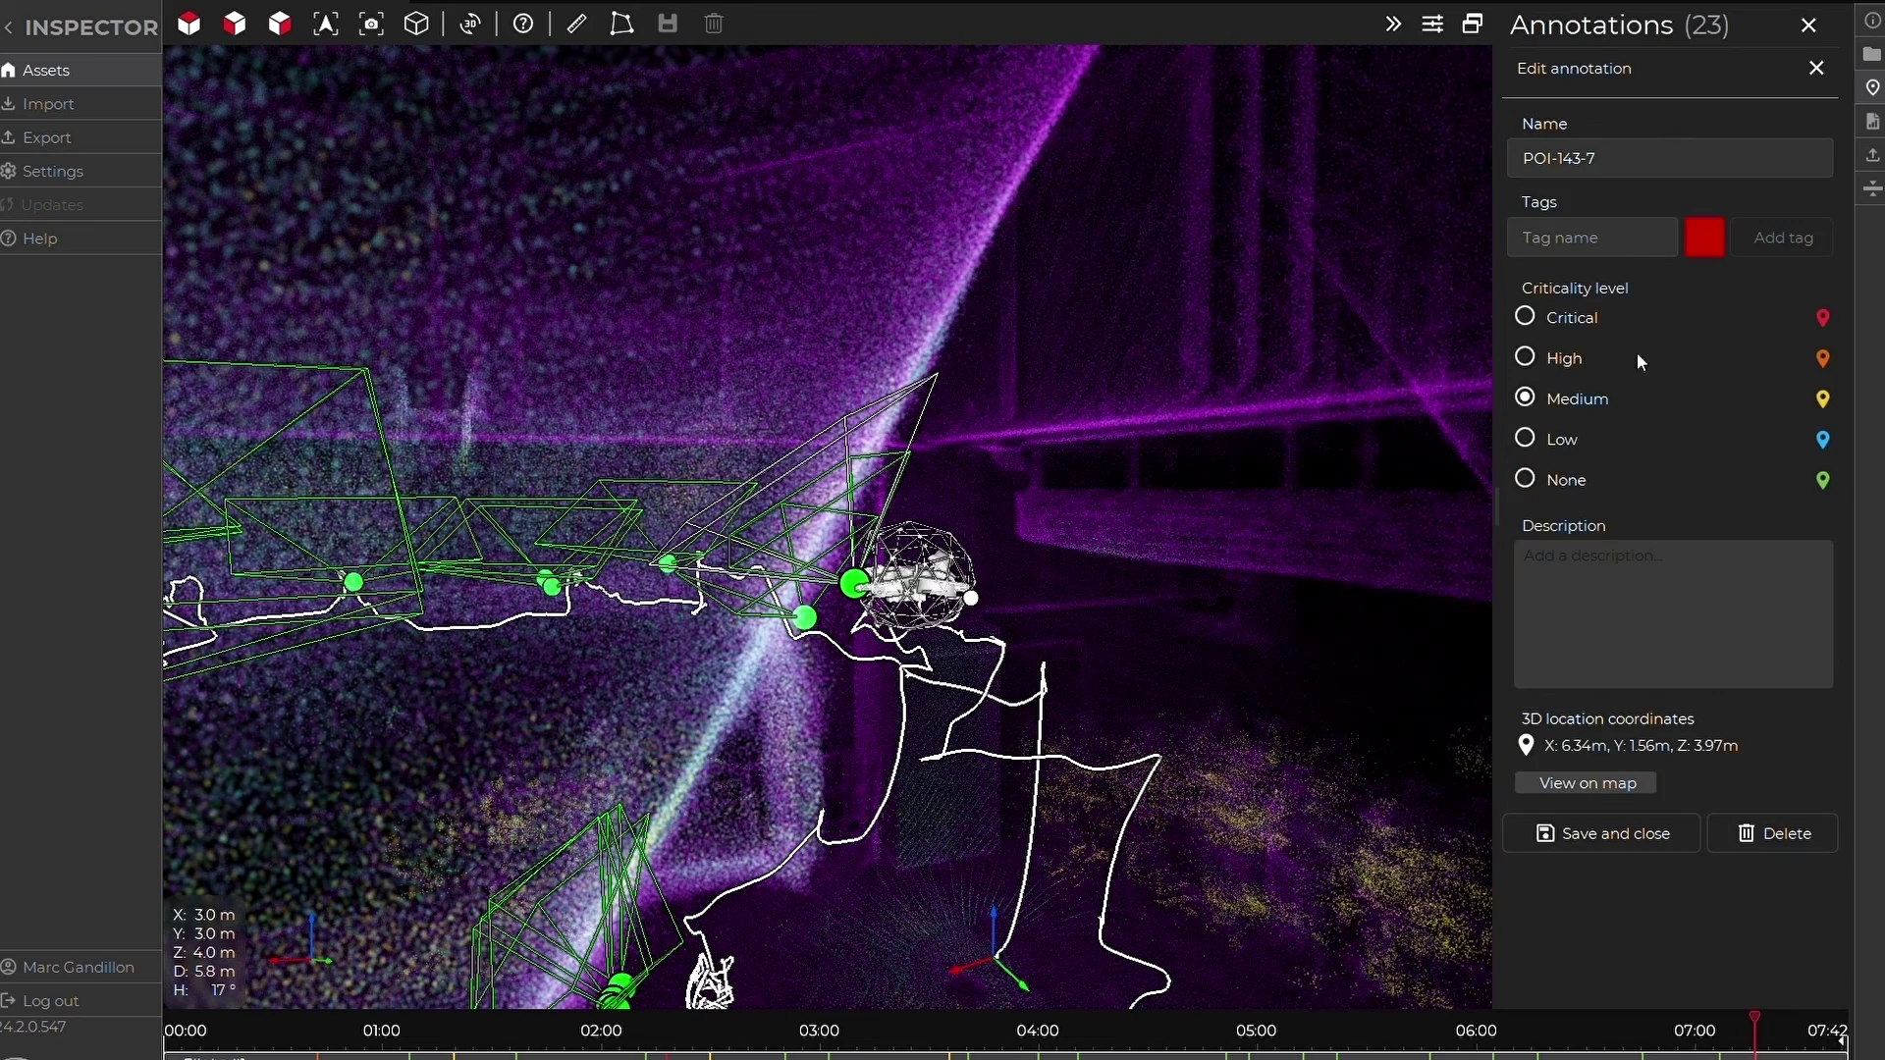
scroll(558, 619, "down", 10)
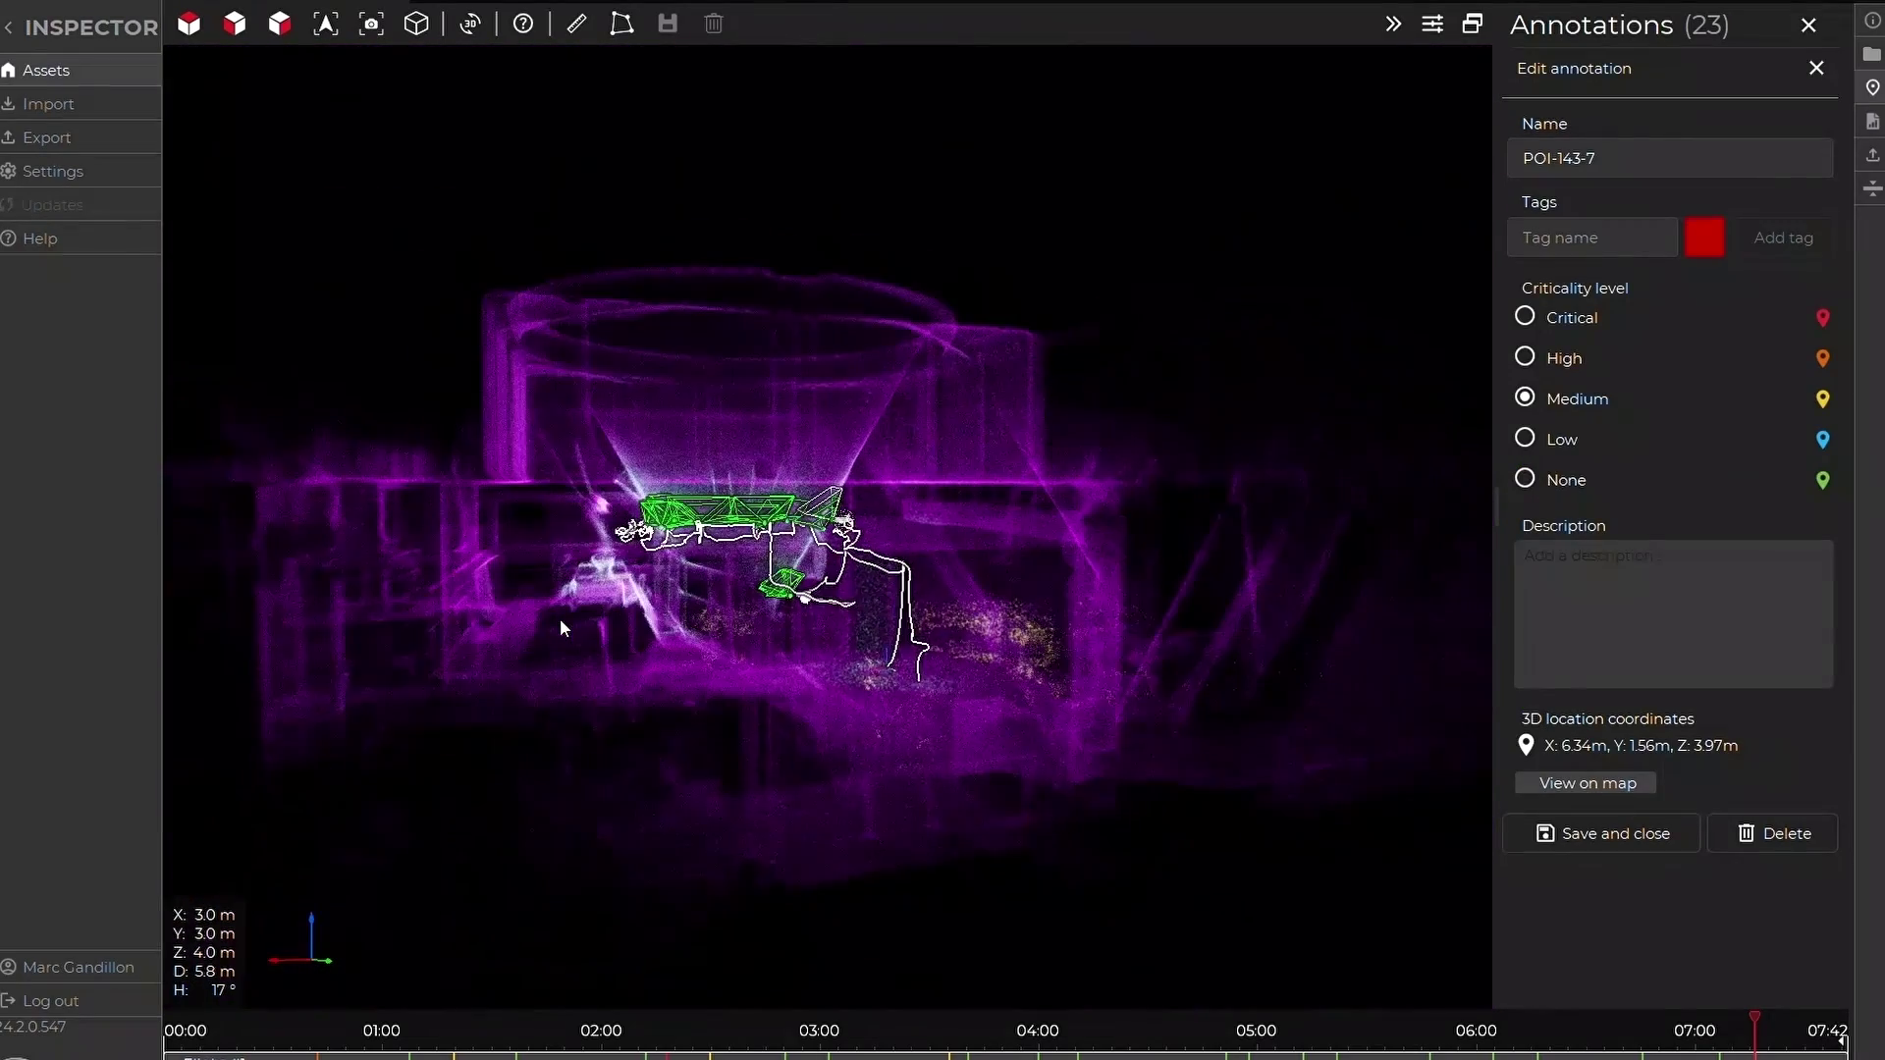
scroll(560, 619, "down", 5)
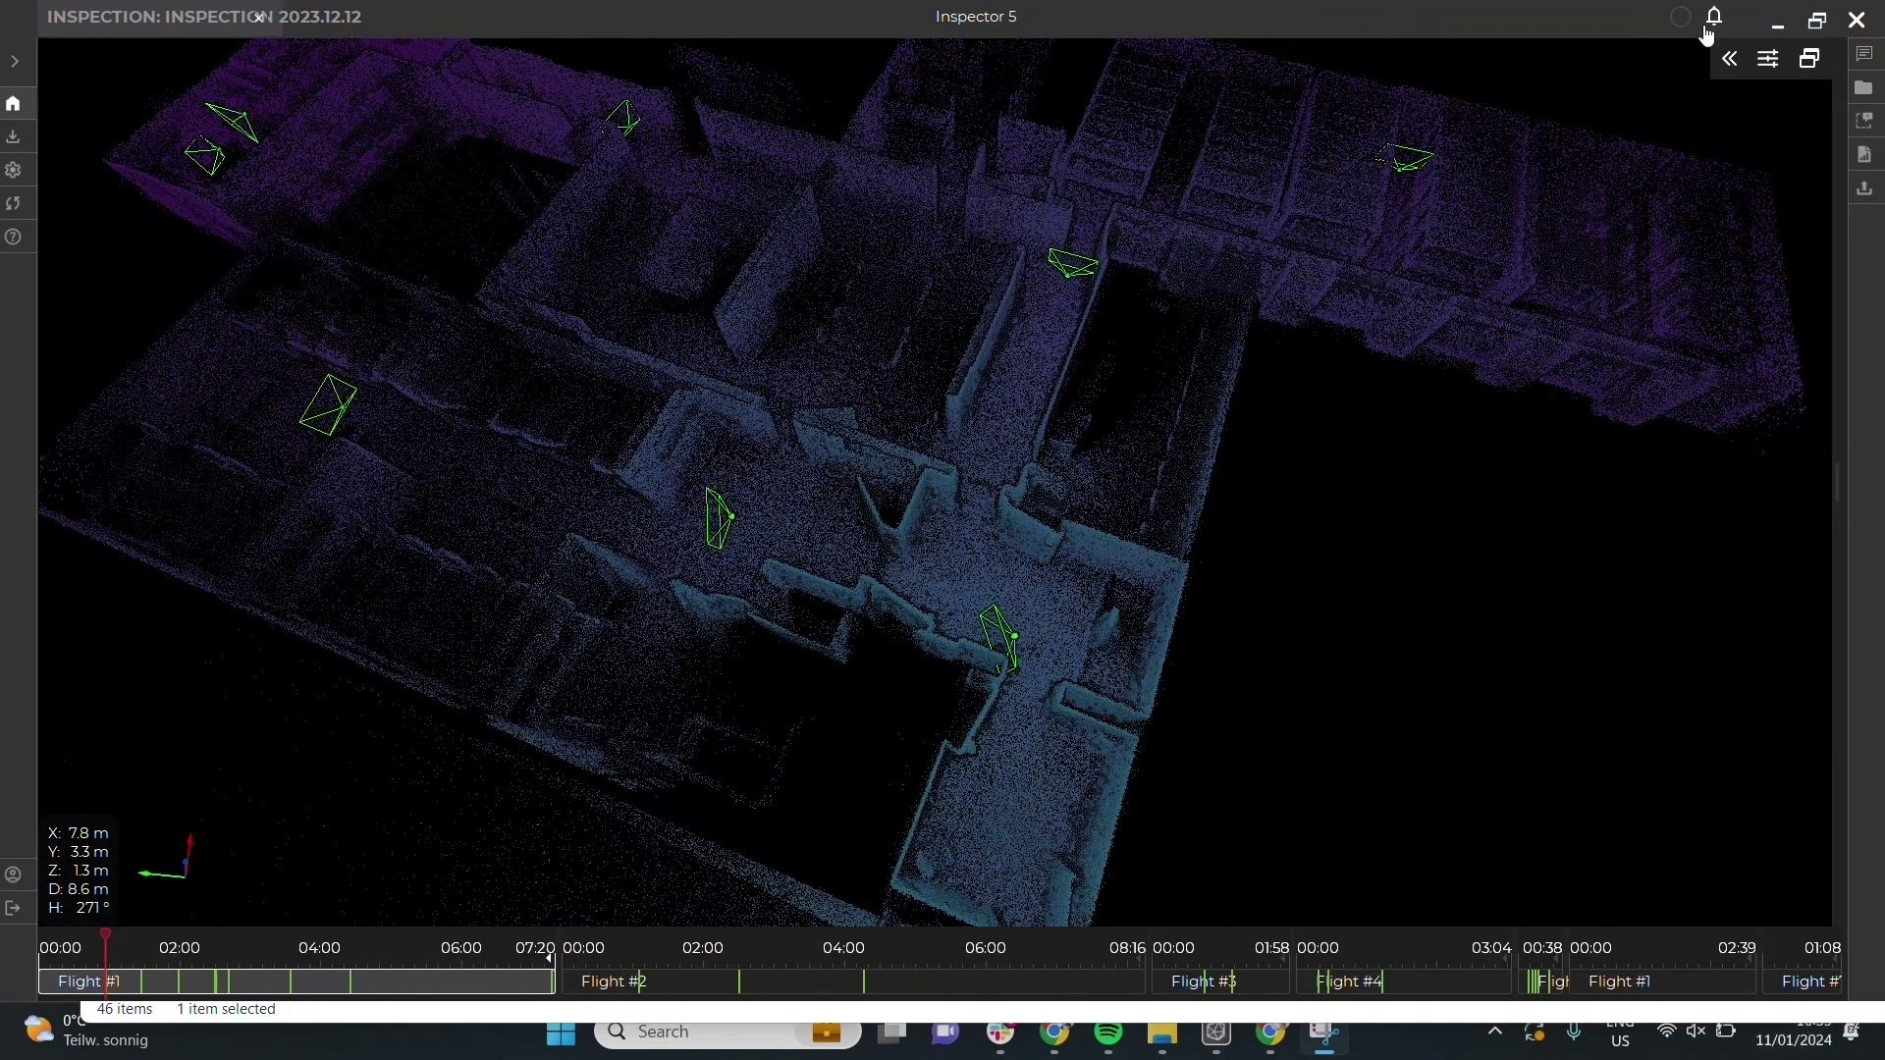
Set the point-cloud display Color mode to Flight
left_click(1767, 65)
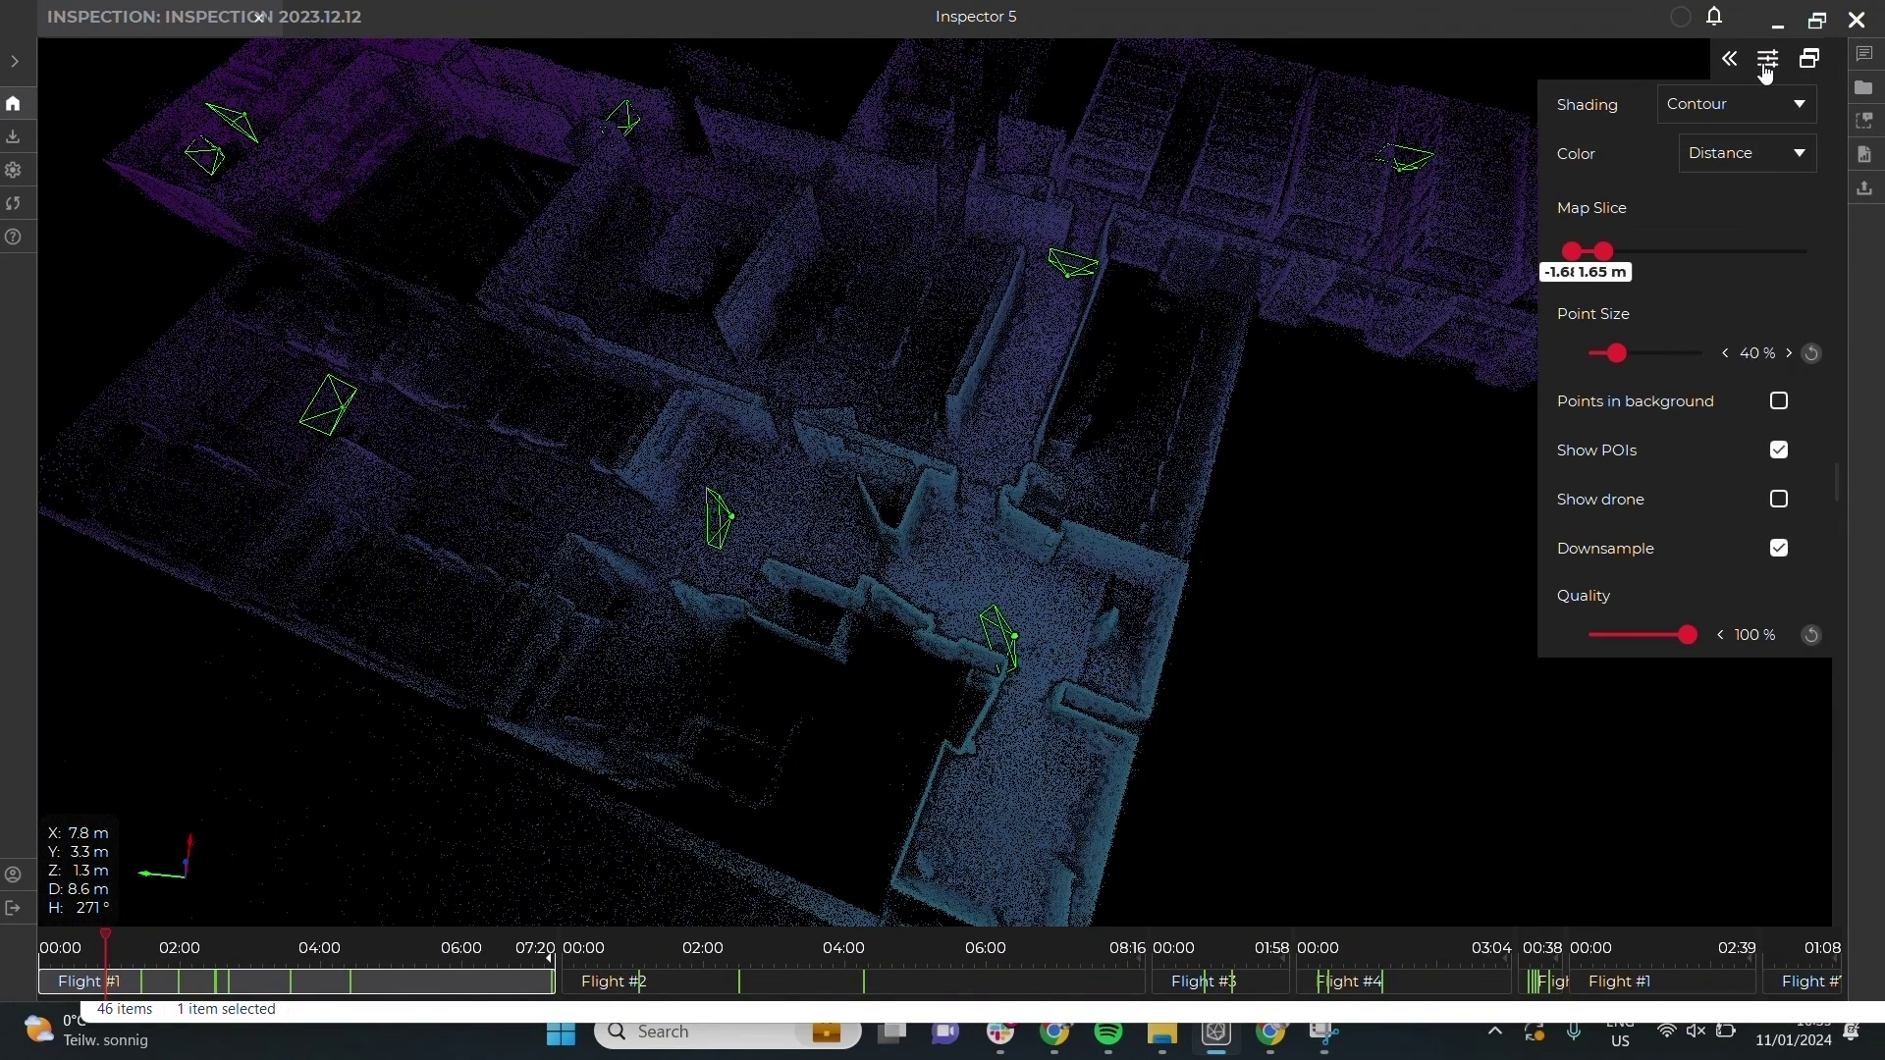
left_click(1770, 167)
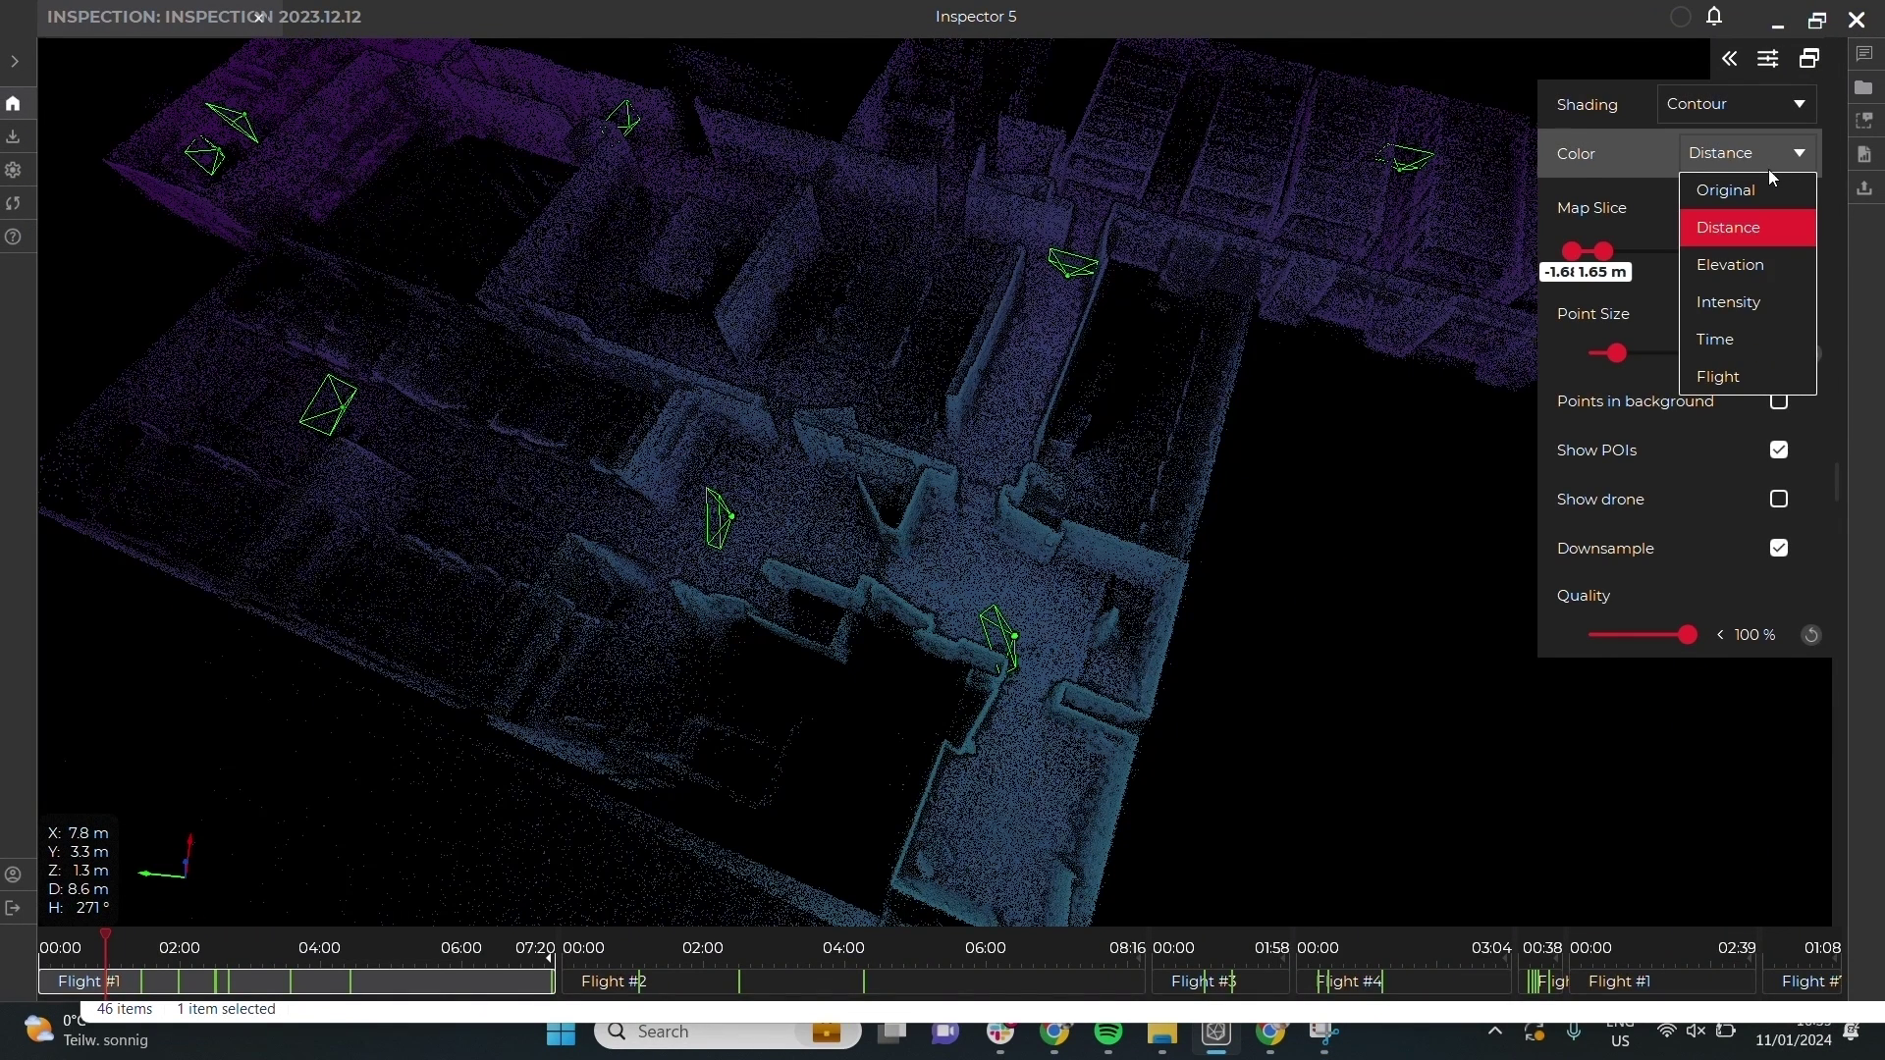
left_click(1742, 377)
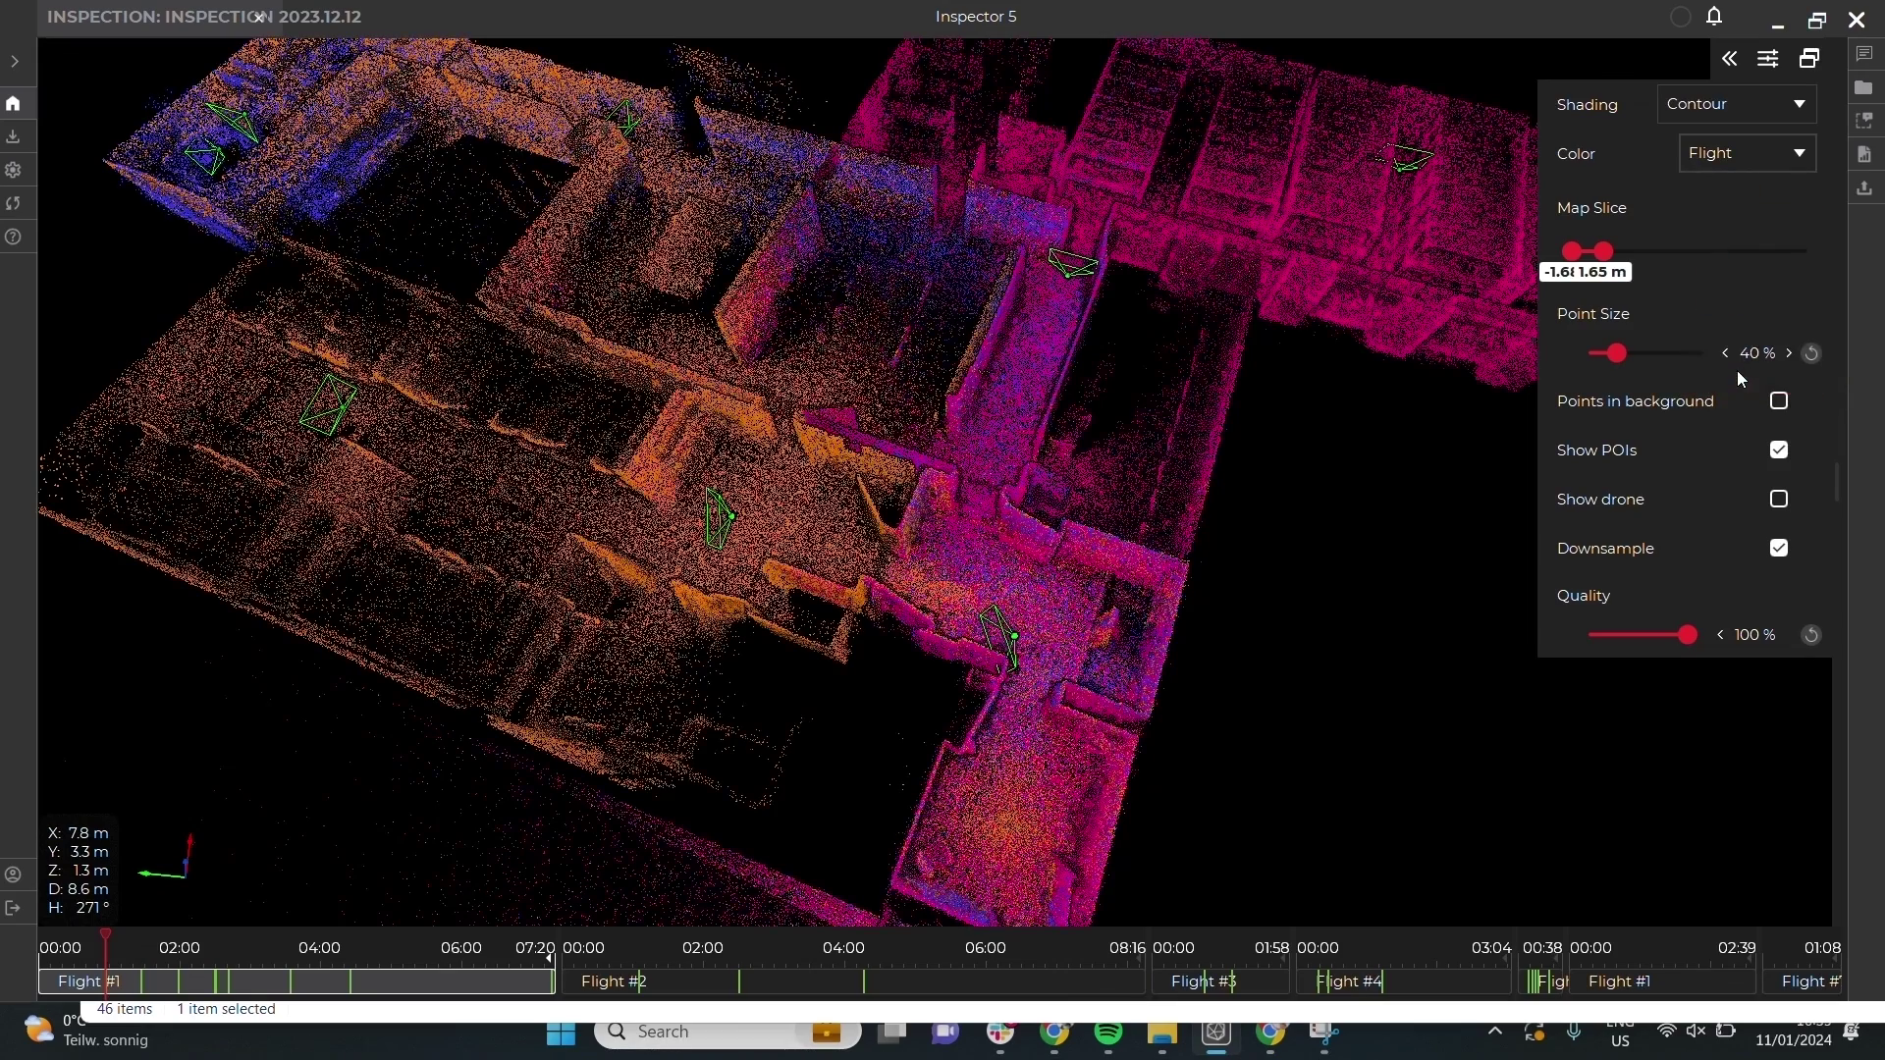
left_click(1793, 70)
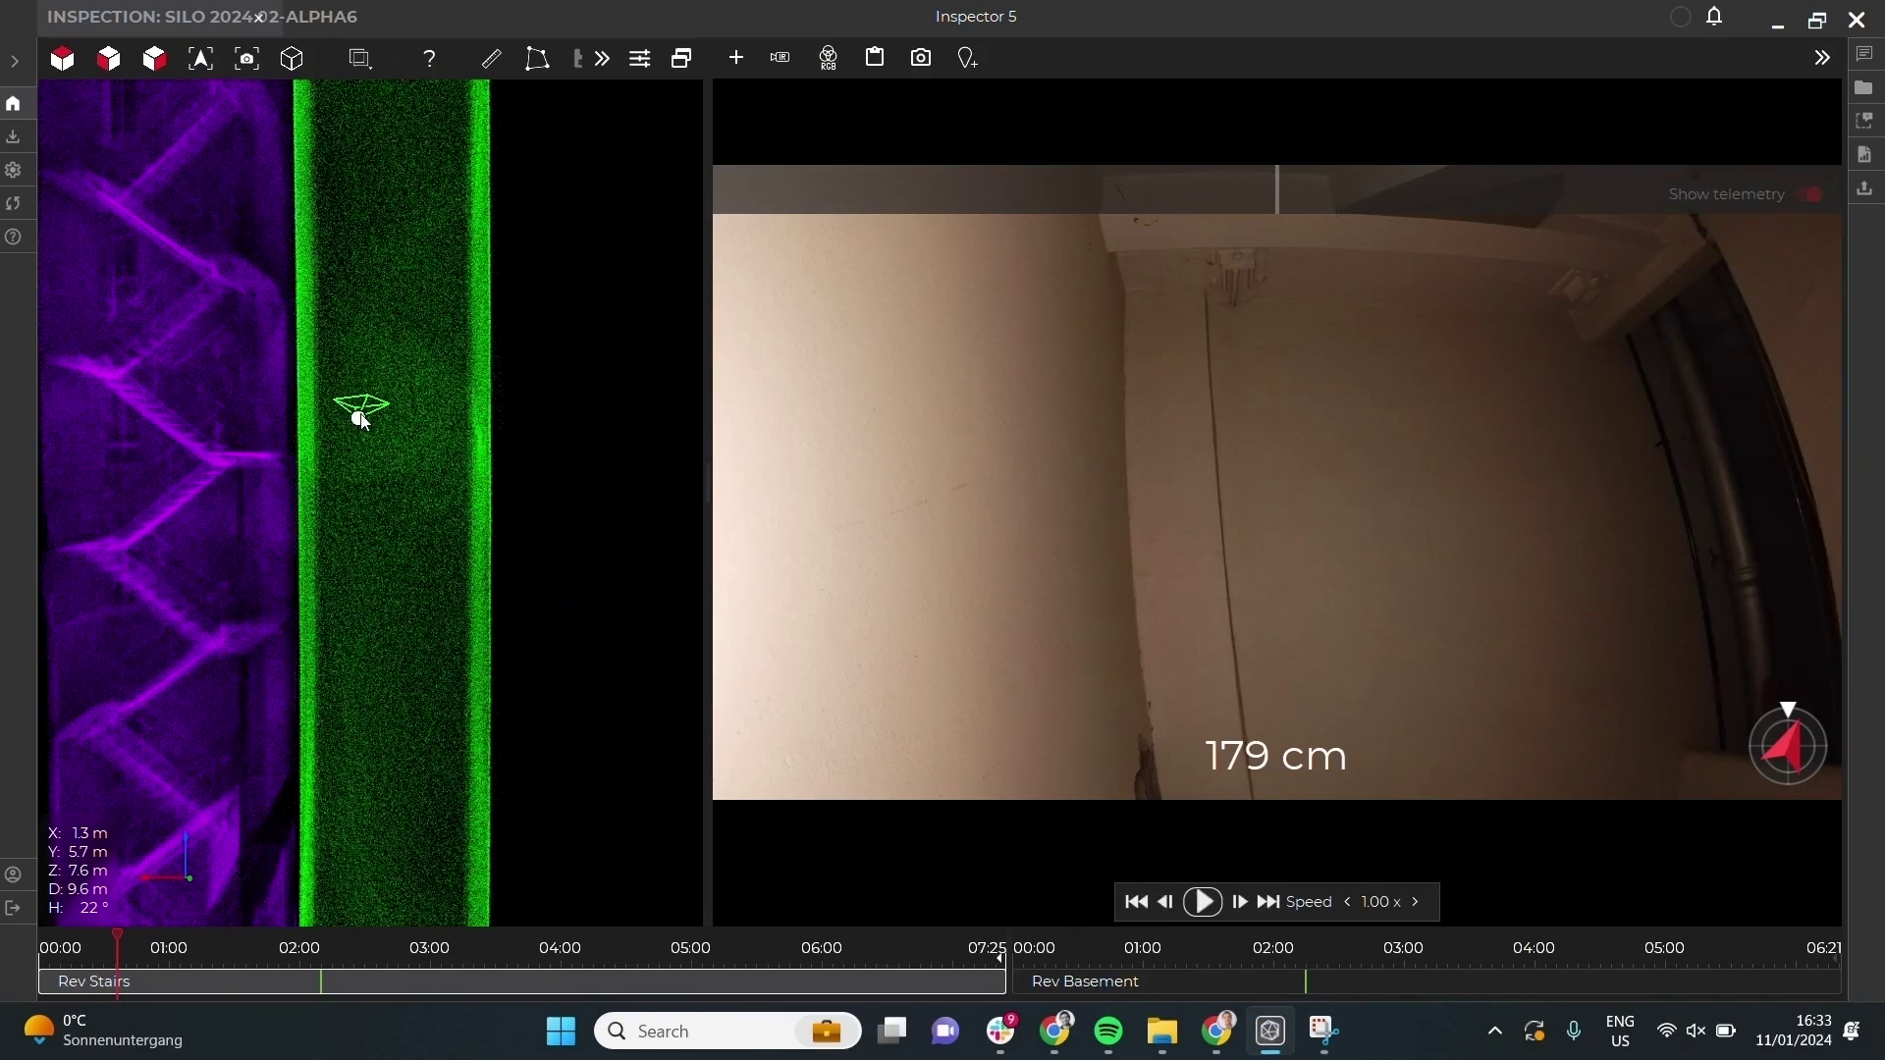
Start a new annotation, then fly the 3D view to POIs including POI-35-2 and POI-36-11
left_click(367, 414)
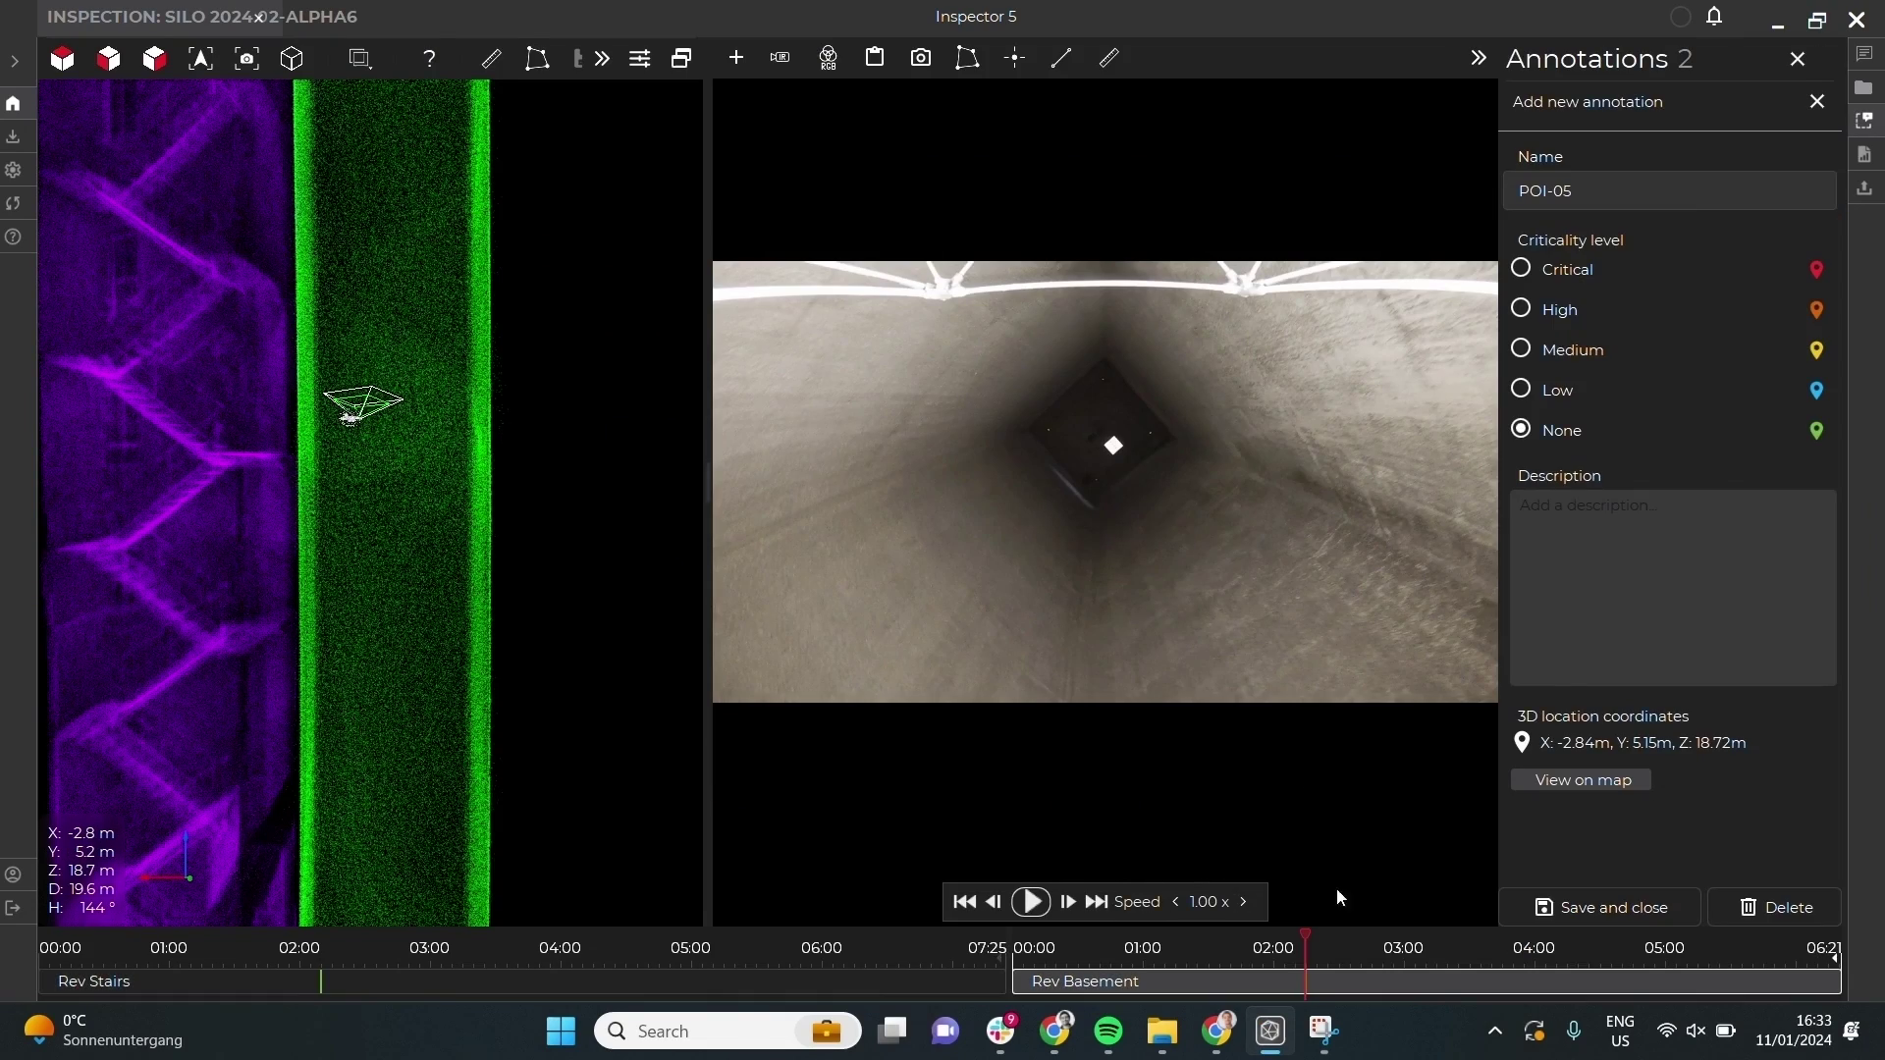
mouse_move(1316, 1000)
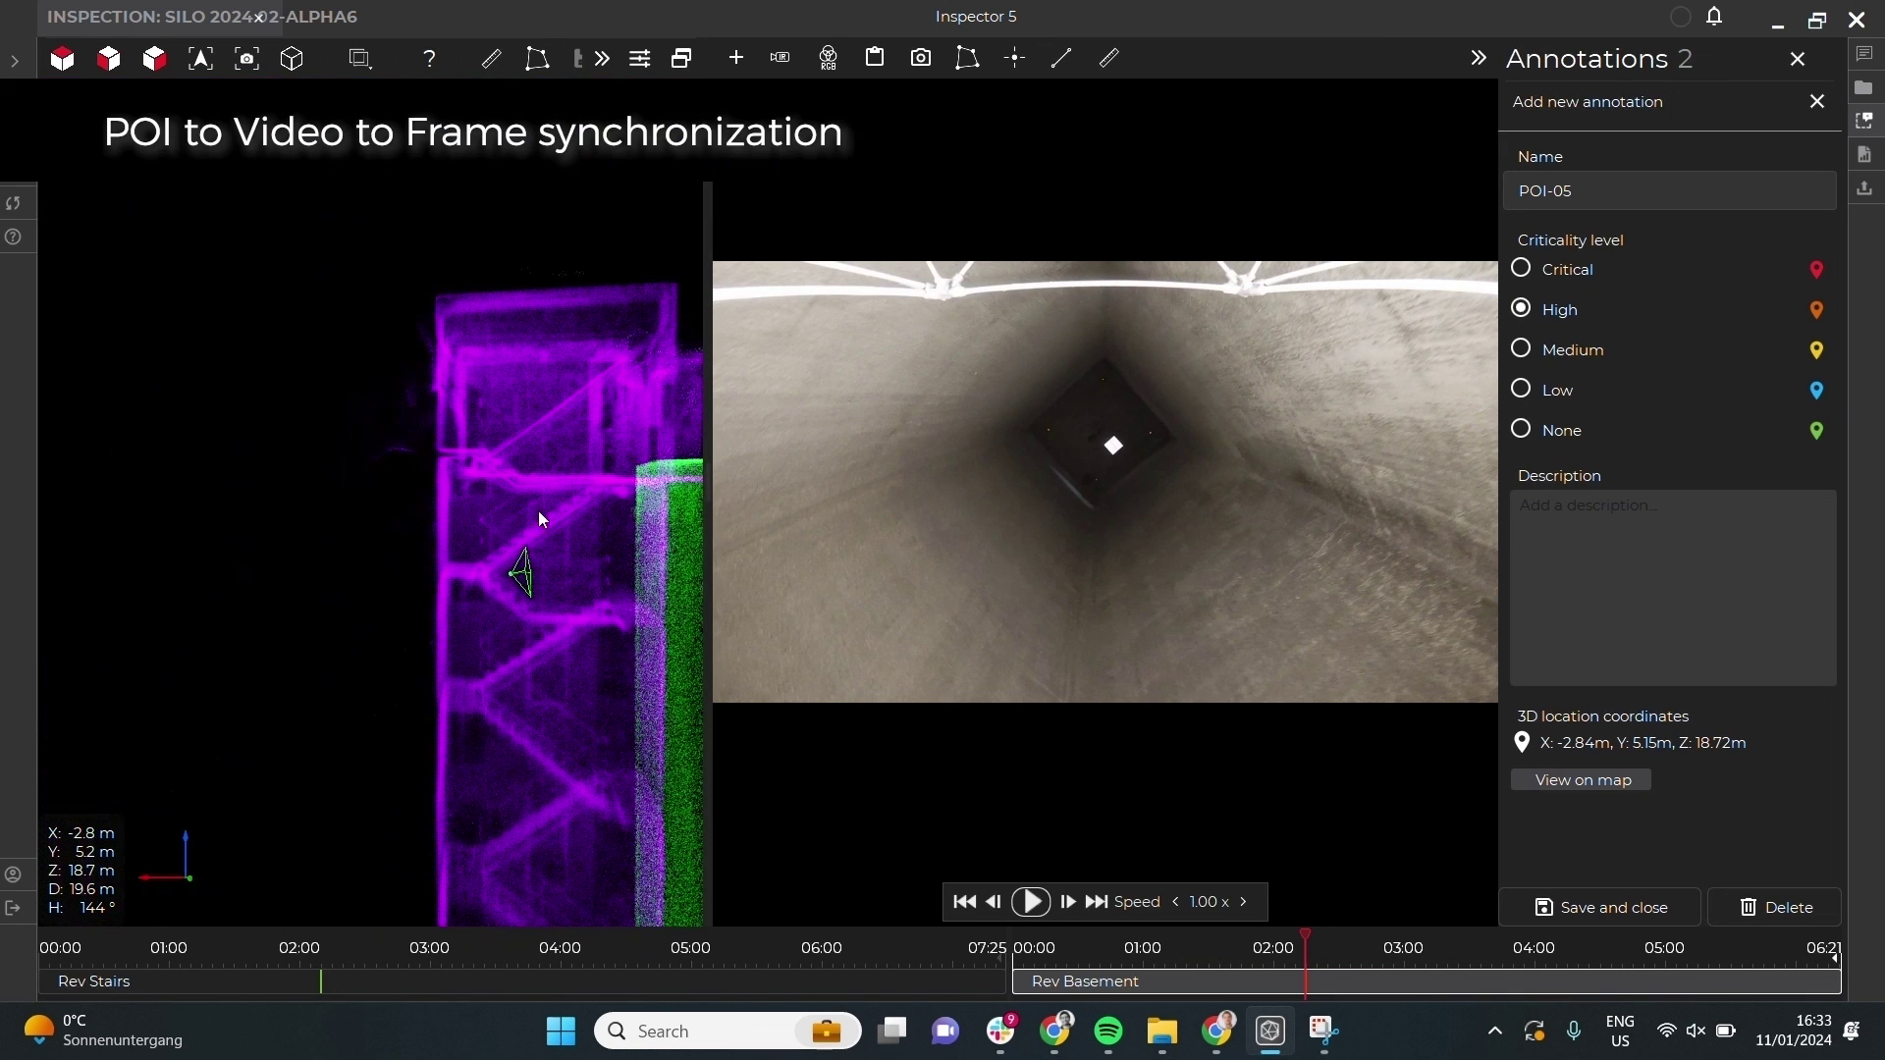
left_click(509, 577)
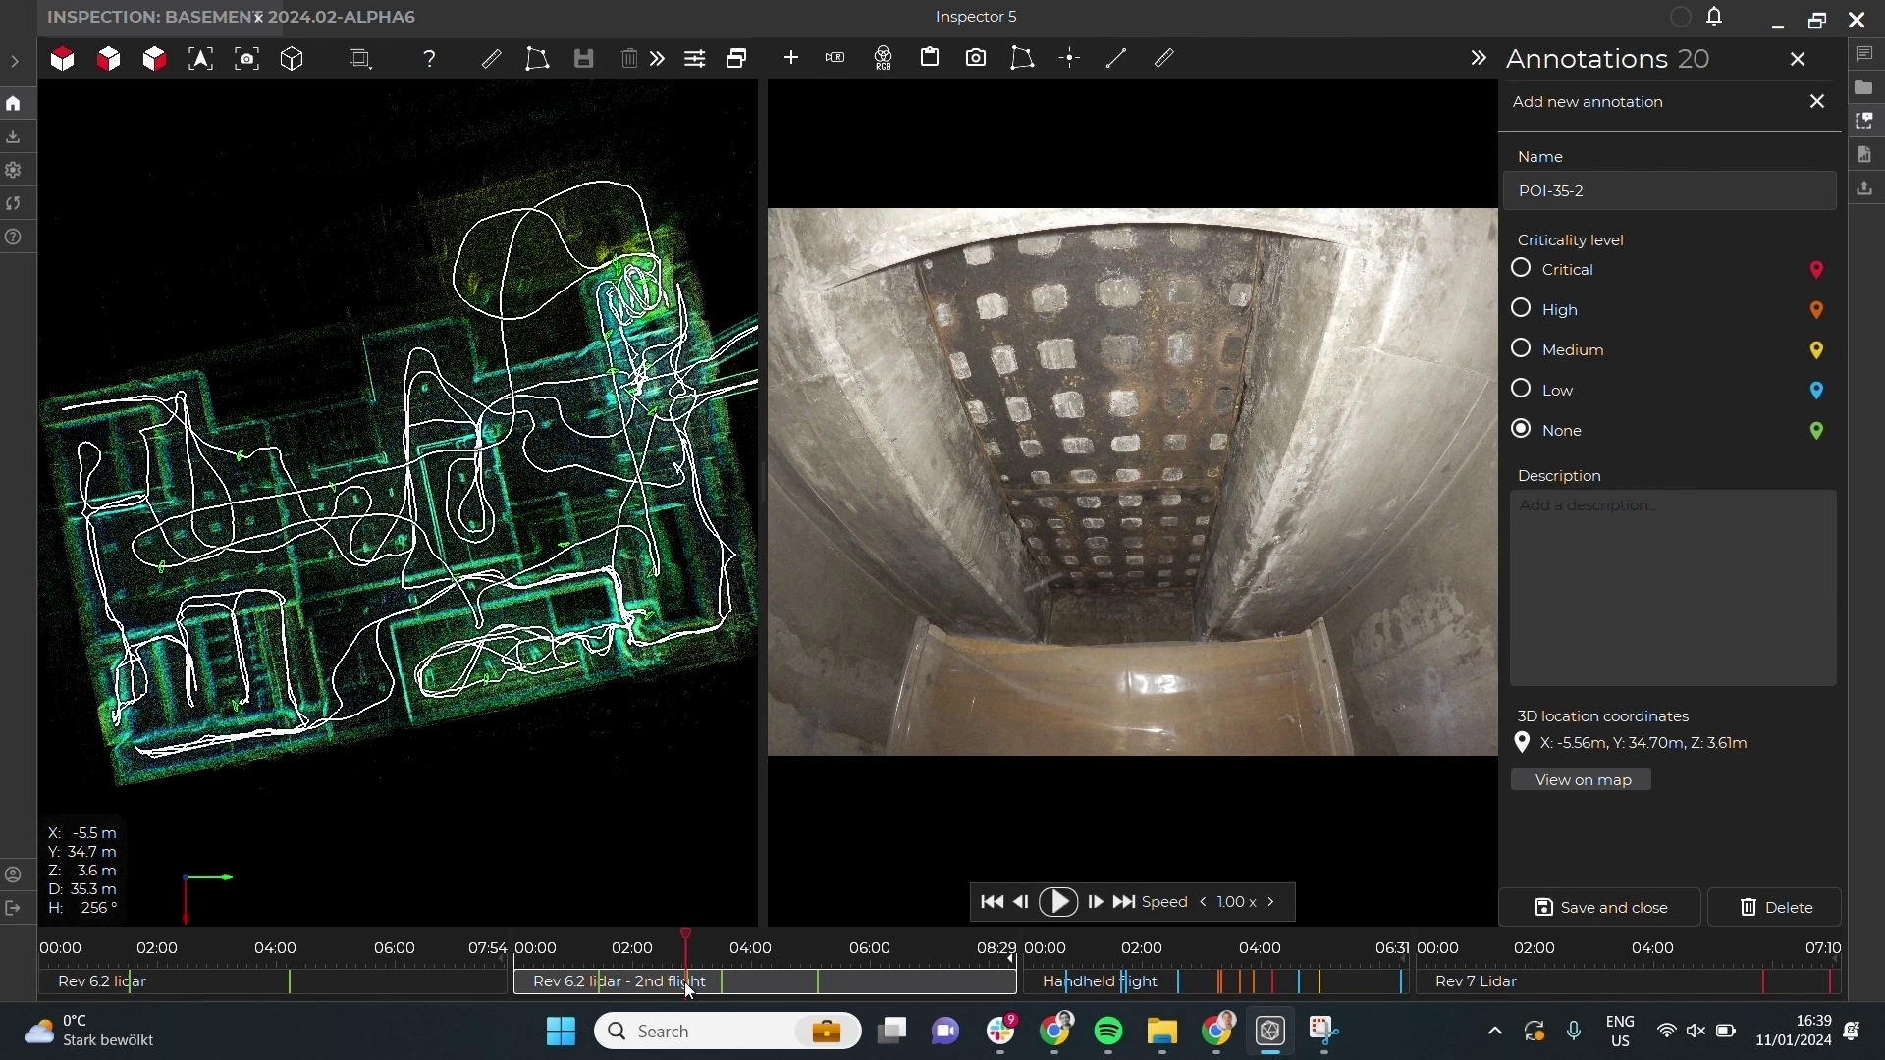
mouse_move(684, 993)
left_click(715, 921)
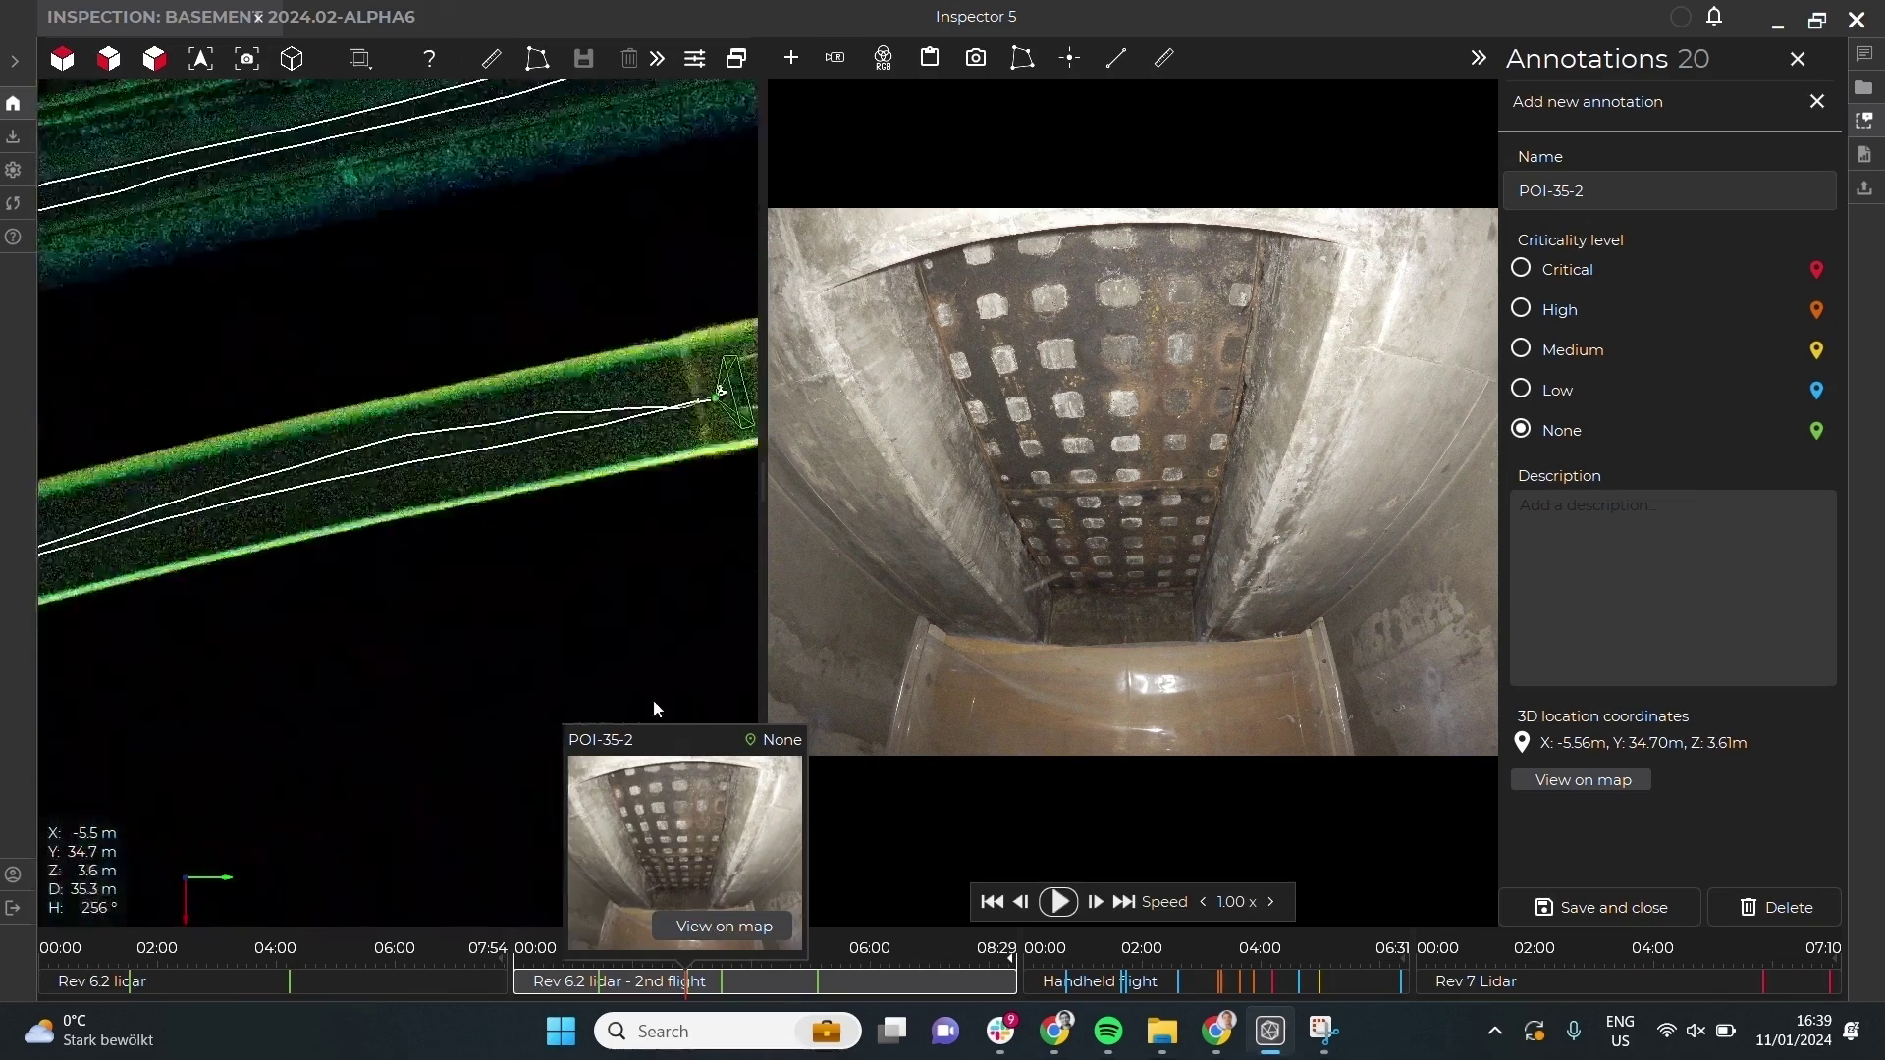
mouse_move(1320, 984)
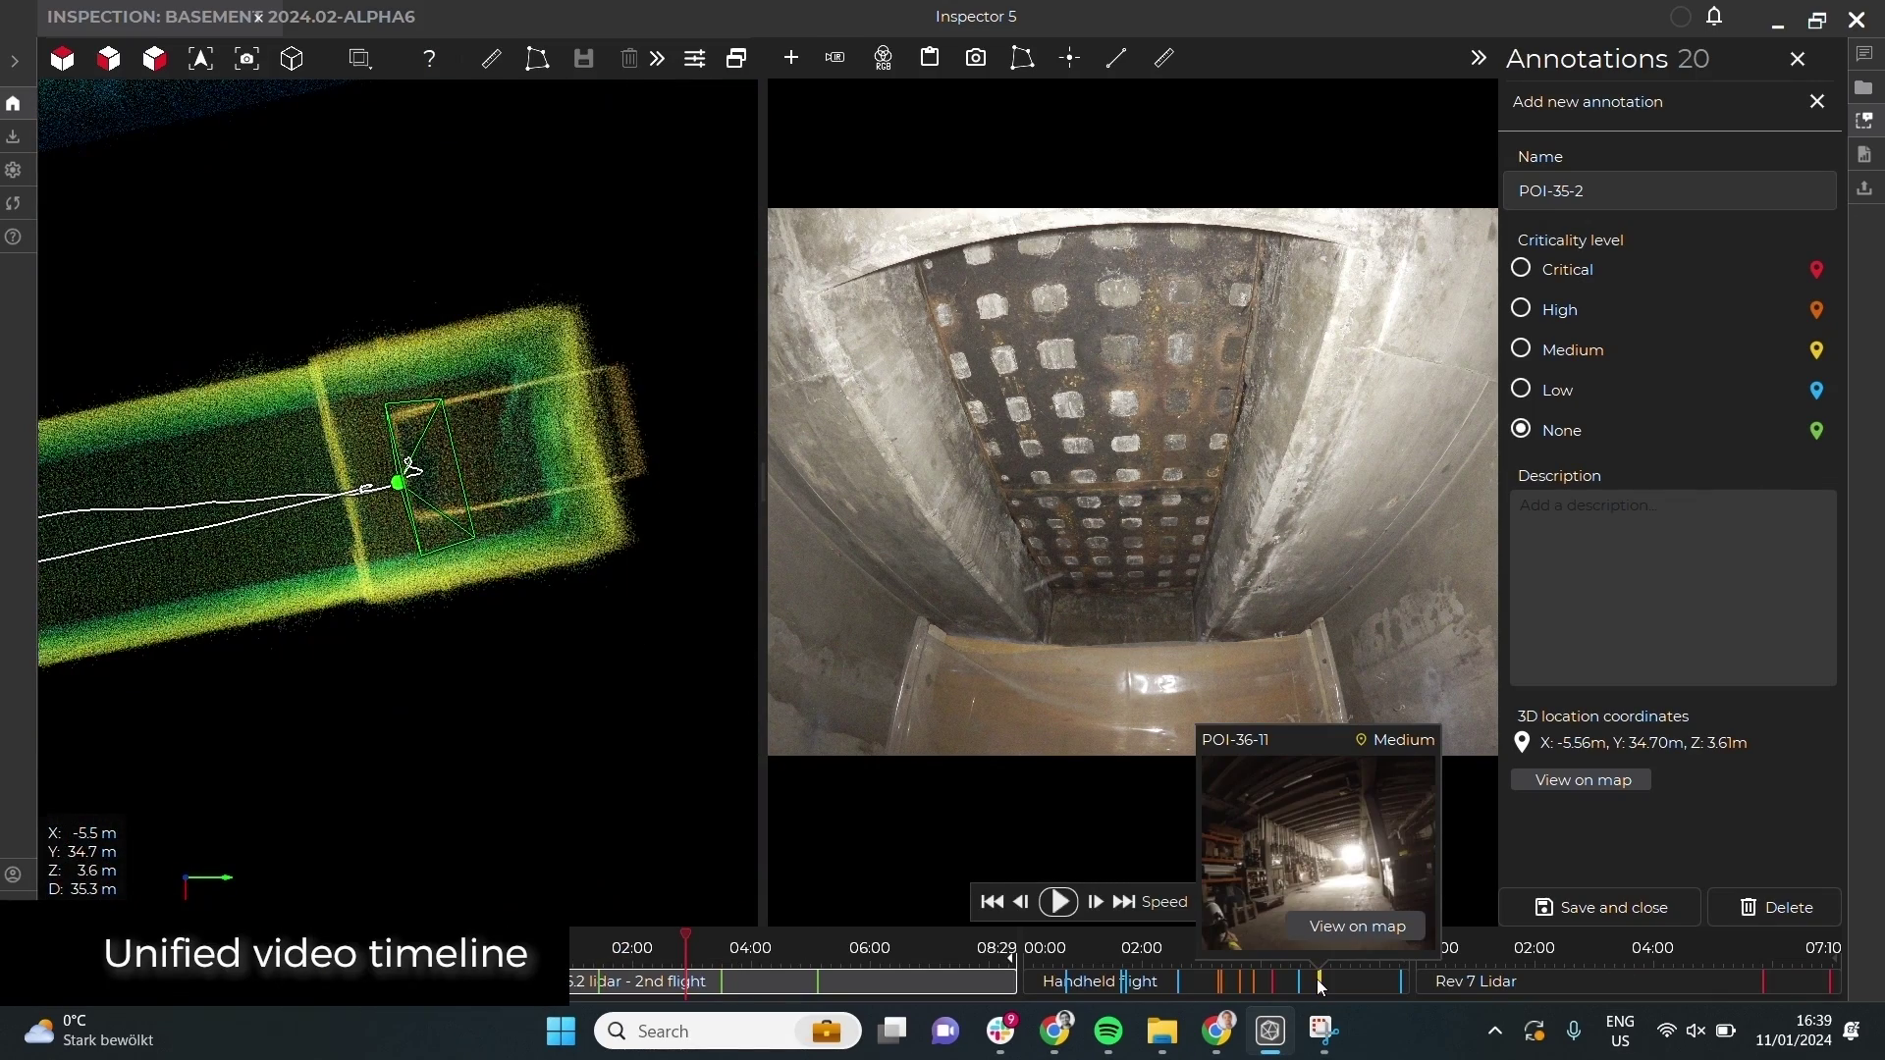
left_click(1357, 926)
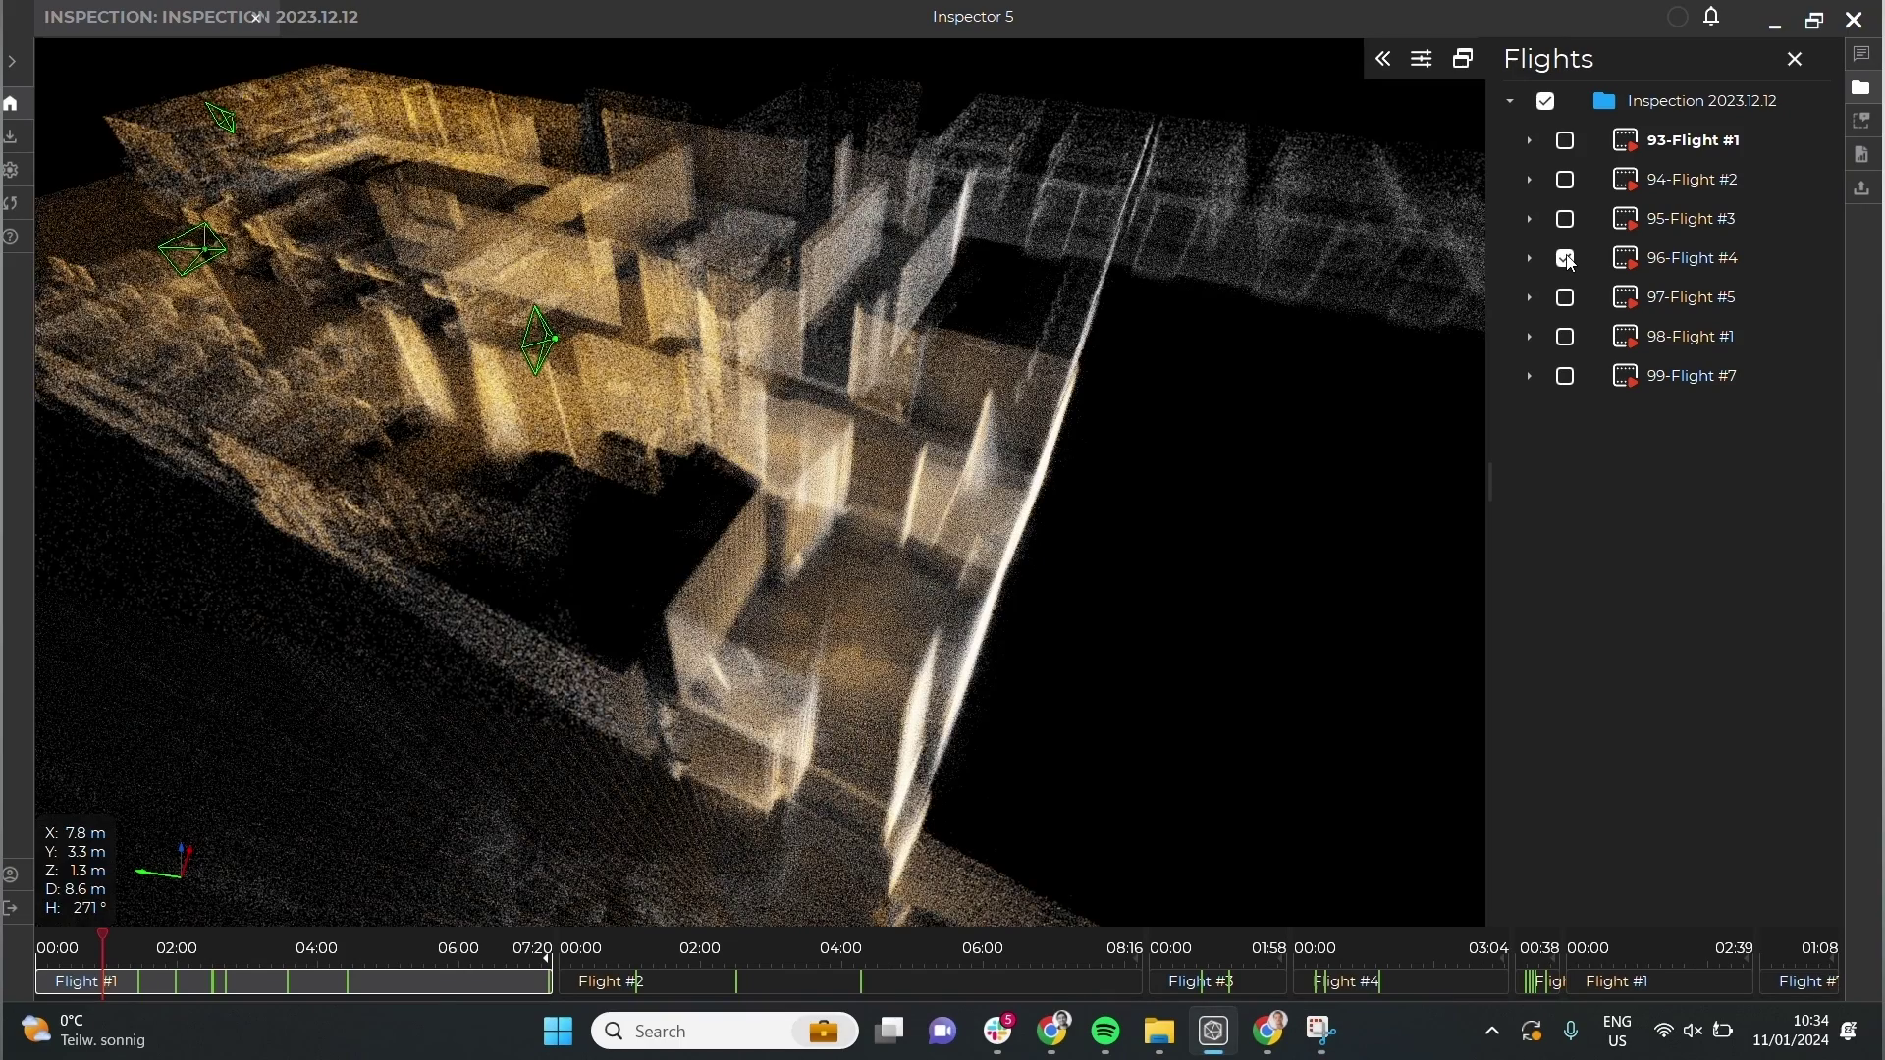
left_click(1568, 259)
Toggle highlighting of Flights #4, #3 and #2 on the point cloud
left_click(1567, 219)
left_click(1567, 219)
left_click(1568, 180)
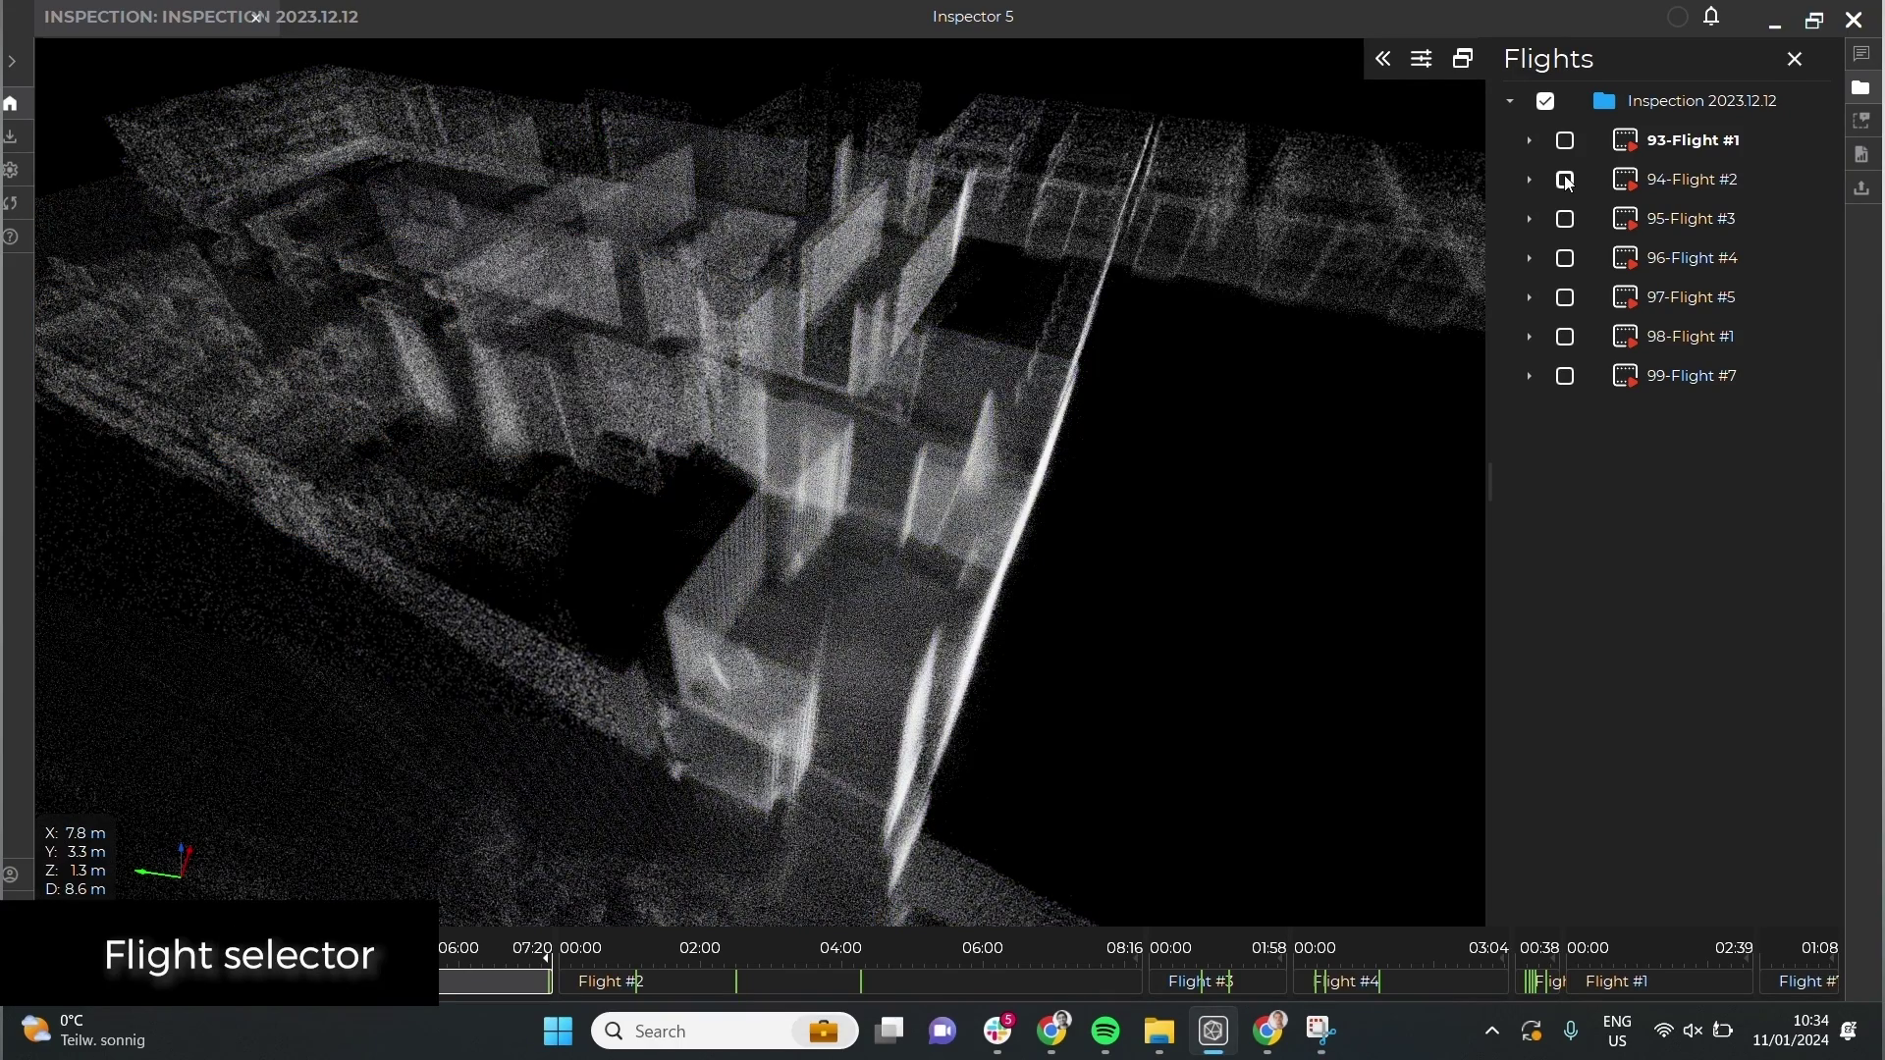
left_click(1568, 181)
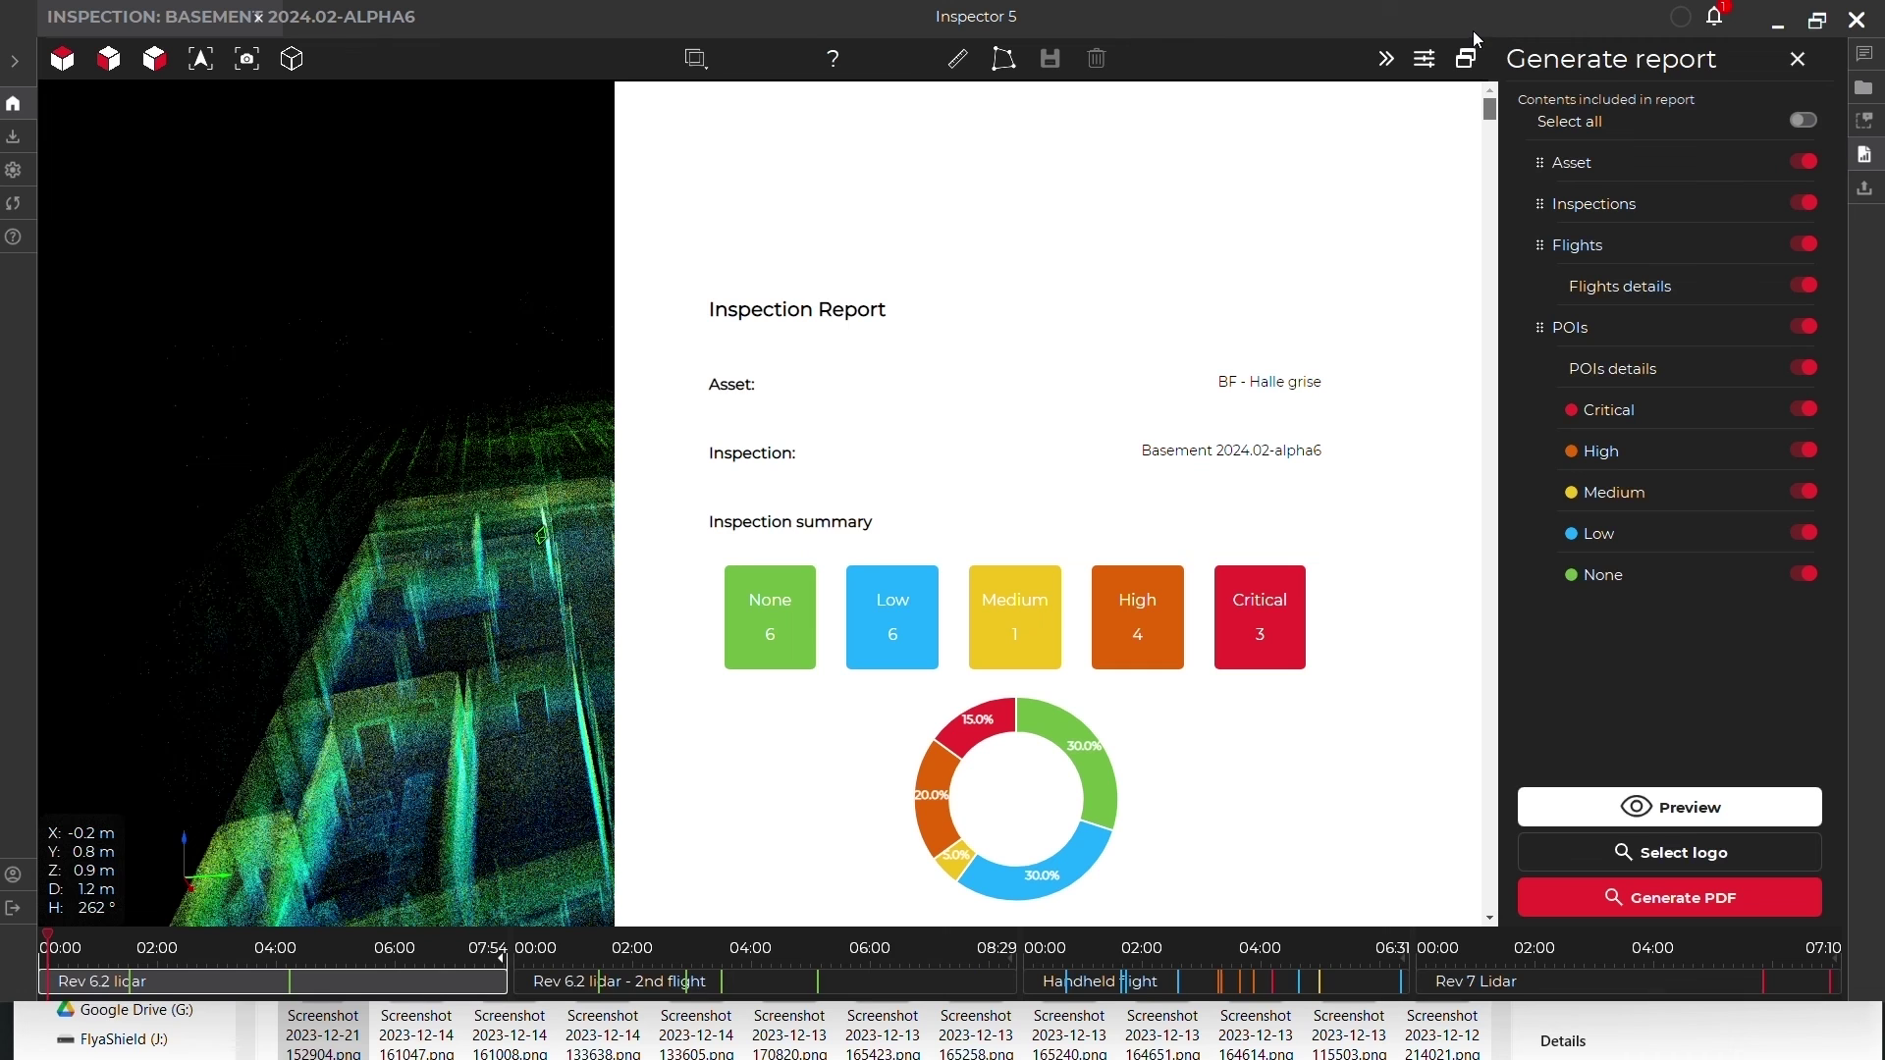
Switch off the None, Low and Asset toggles in the report preview
scroll(1493, 147, "down", 15)
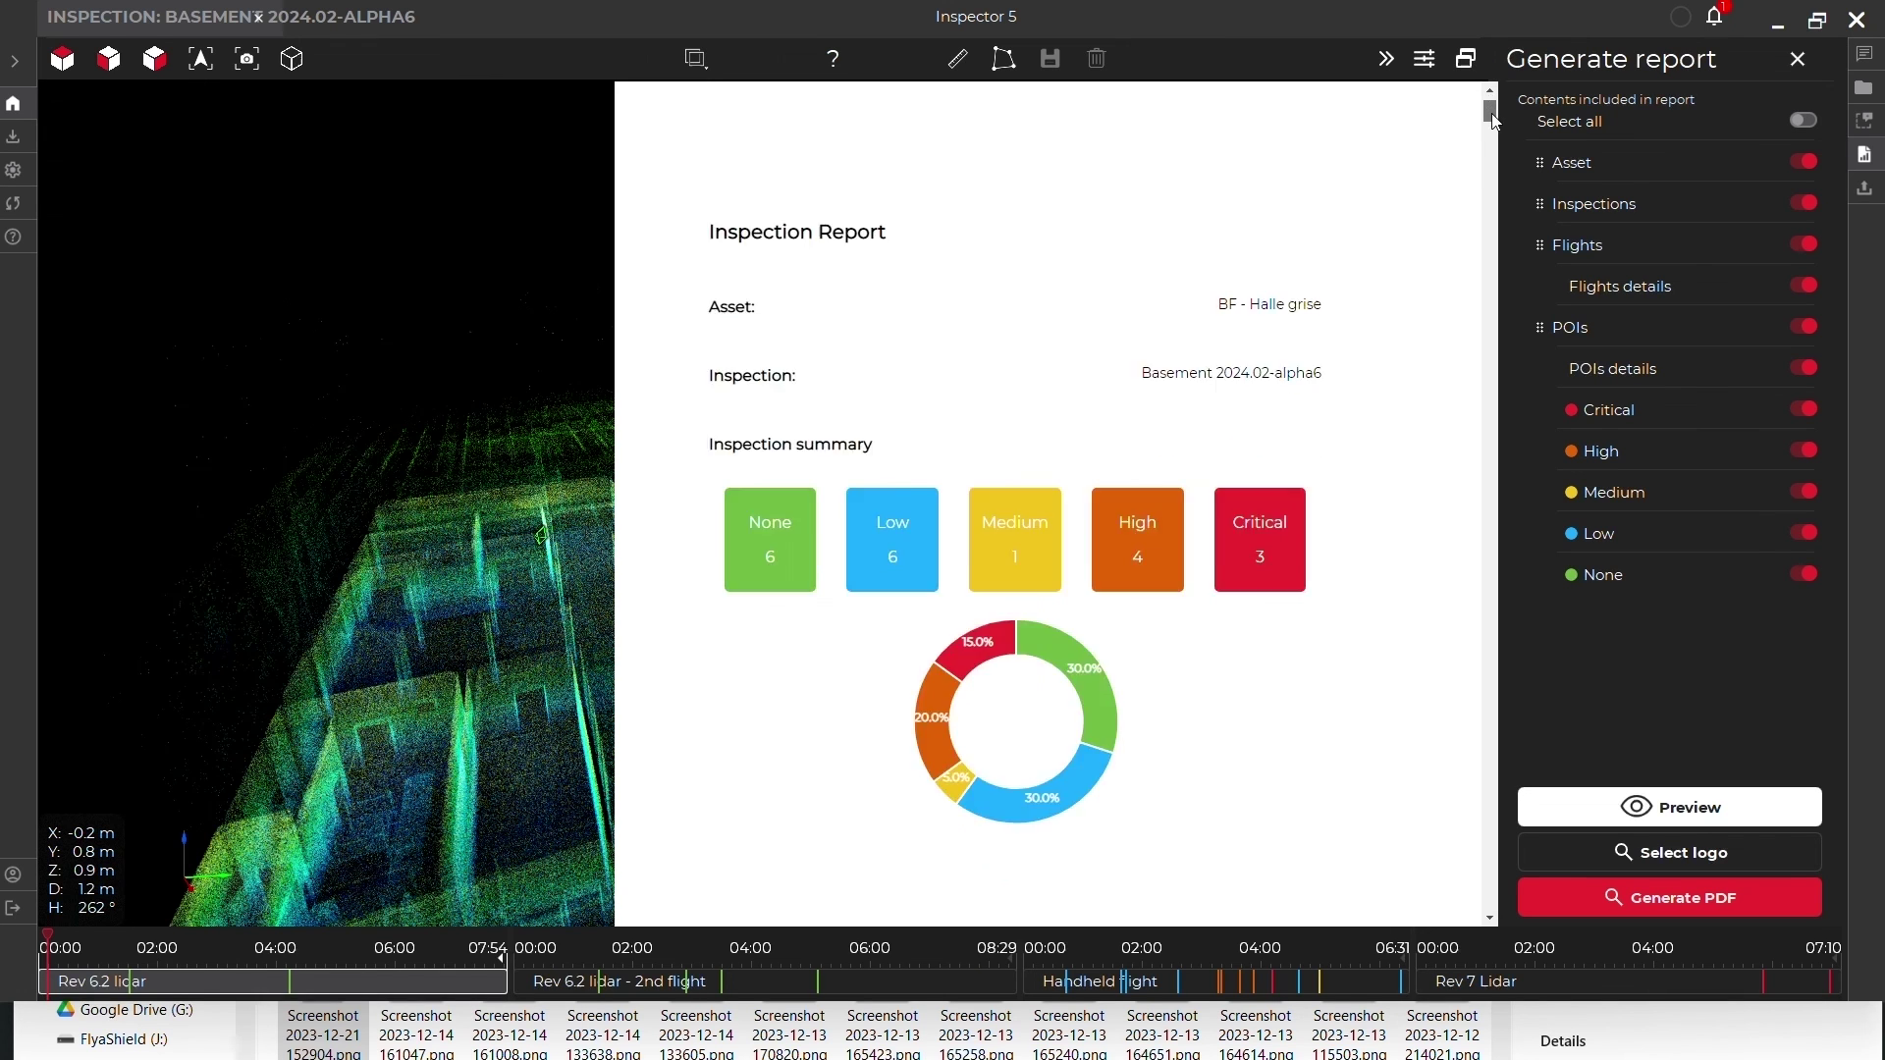
left_click_drag(1500, 216, 1463, 110)
left_click(1804, 578)
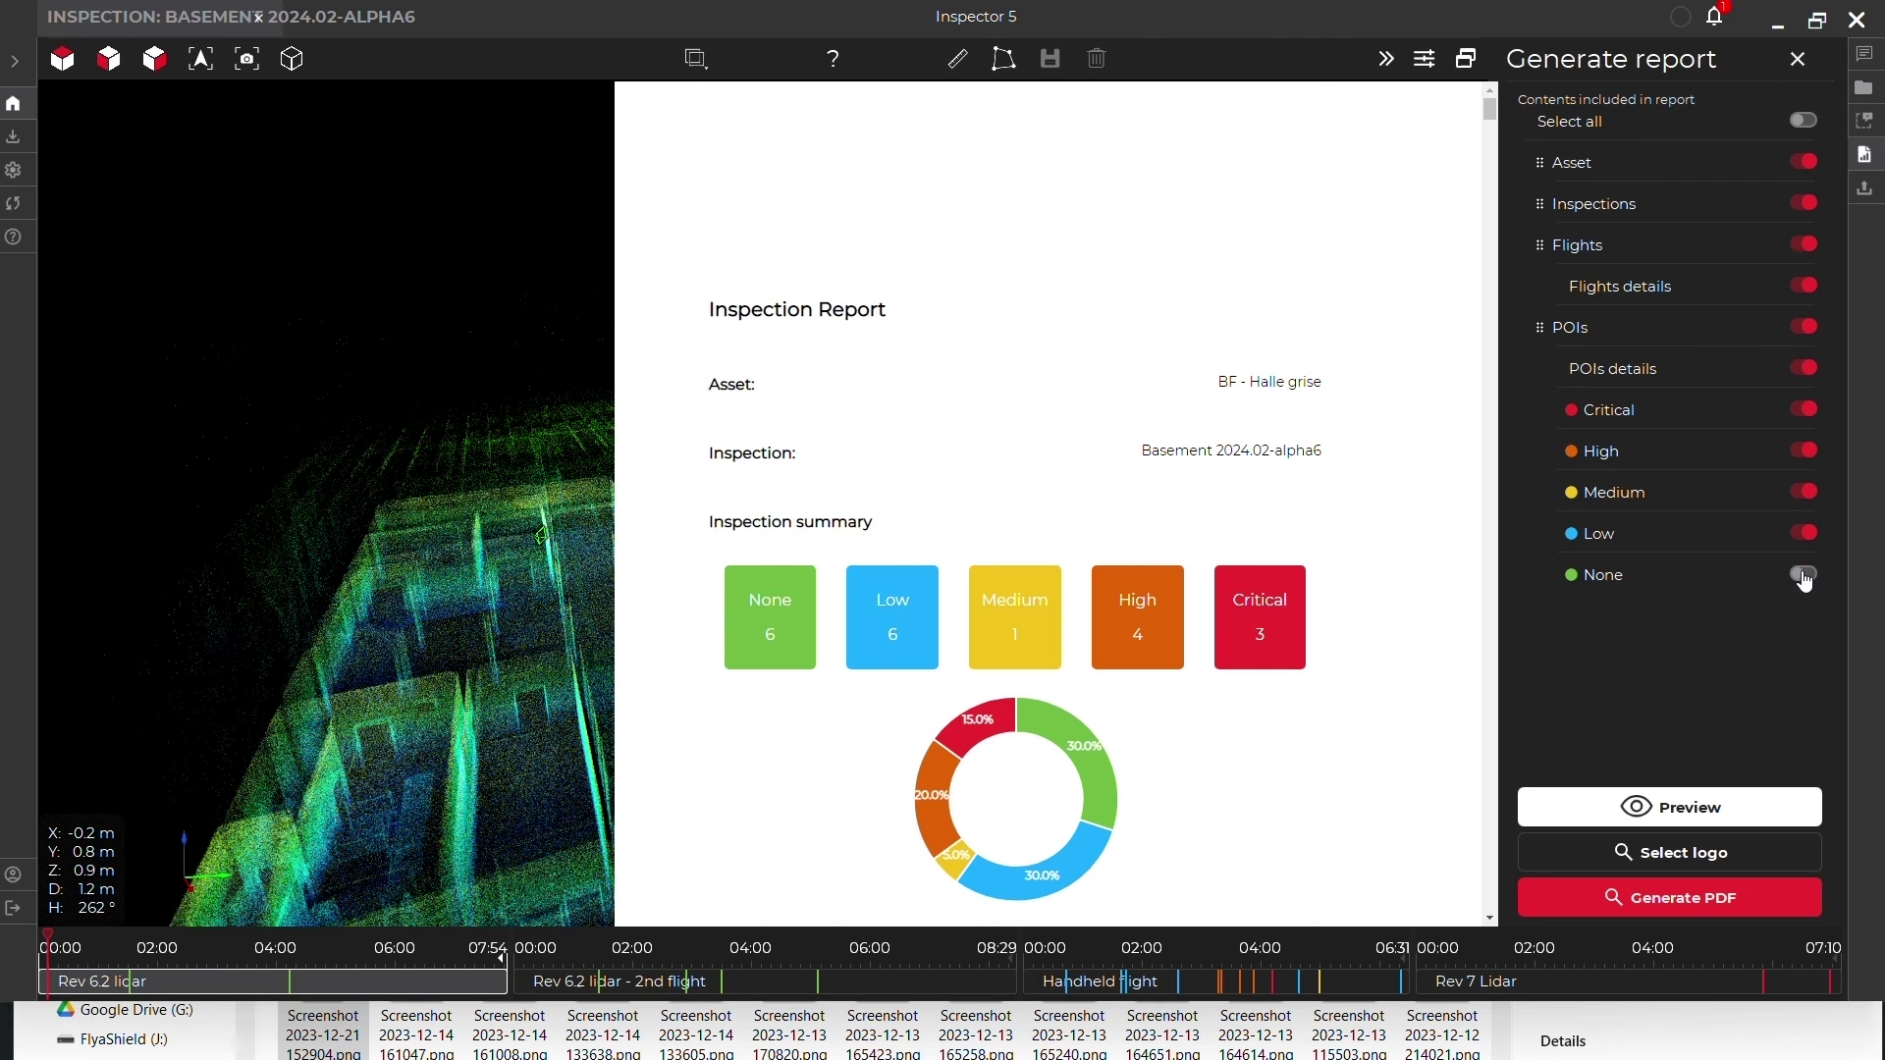
left_click(1803, 535)
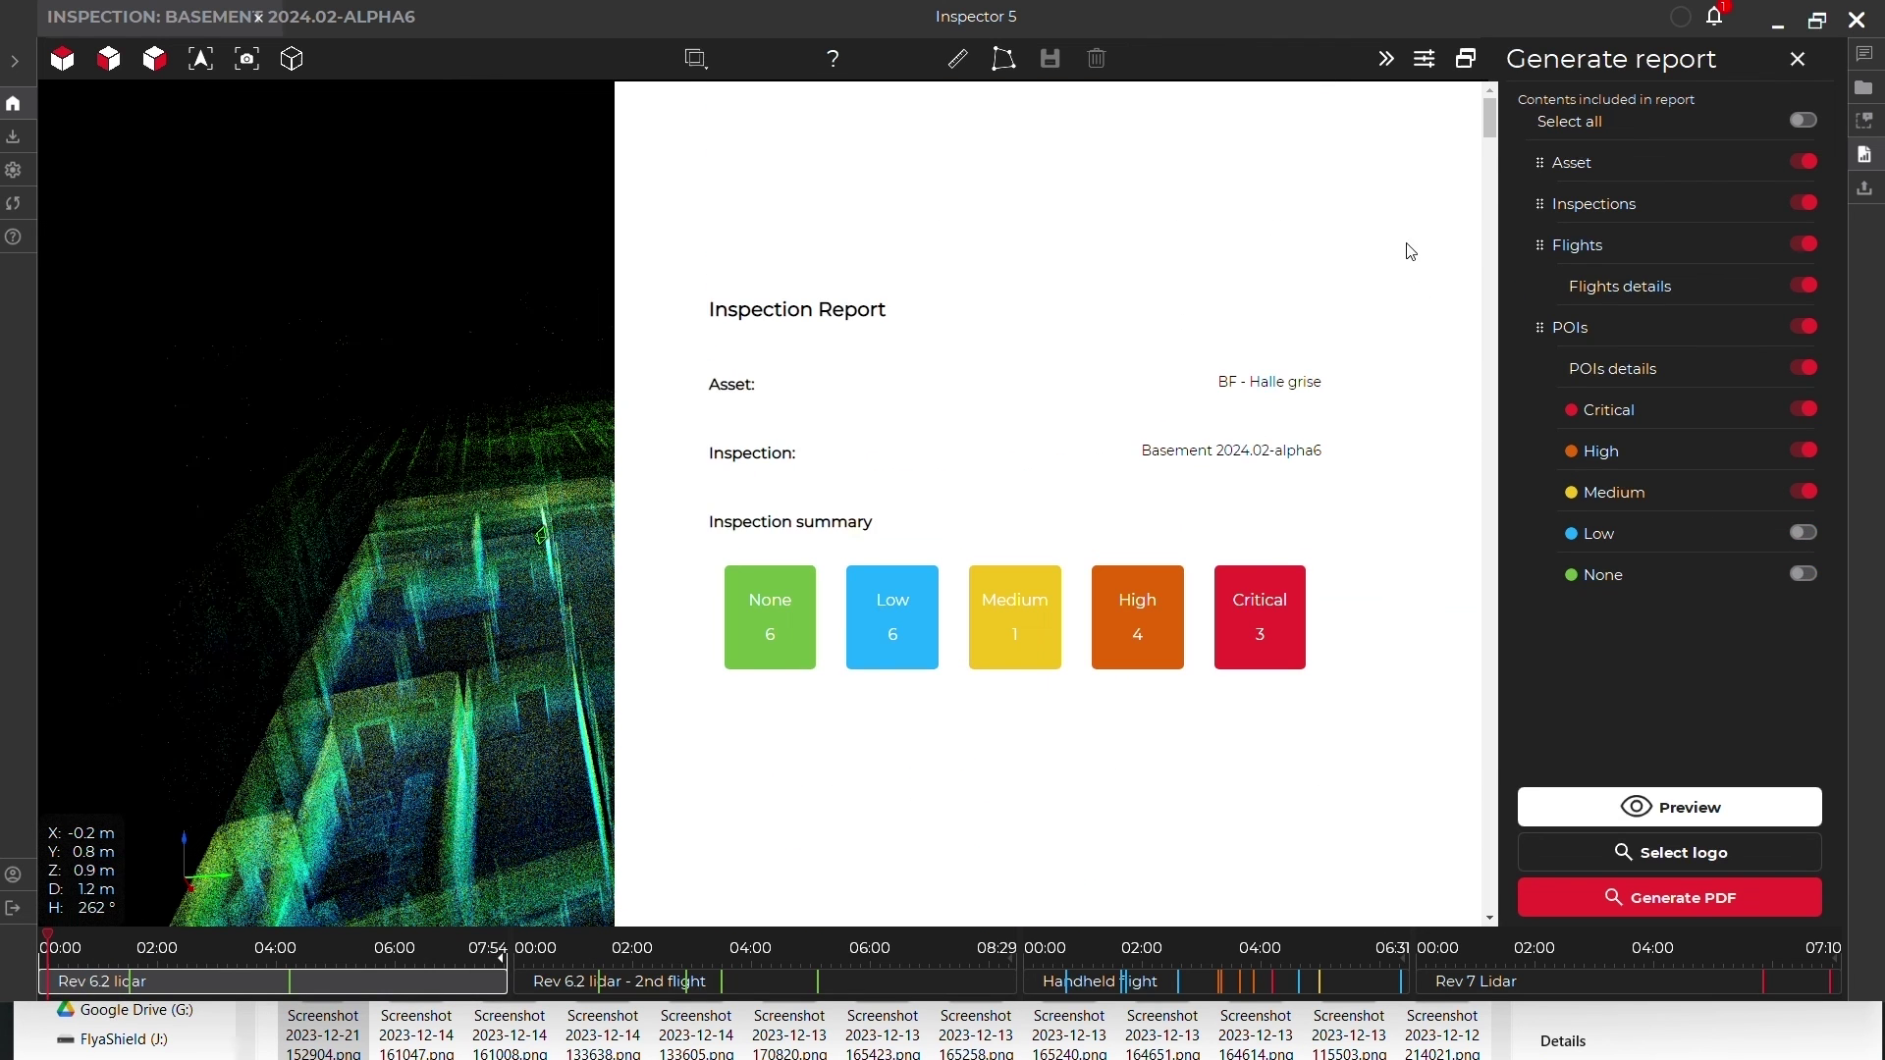
left_click(1804, 164)
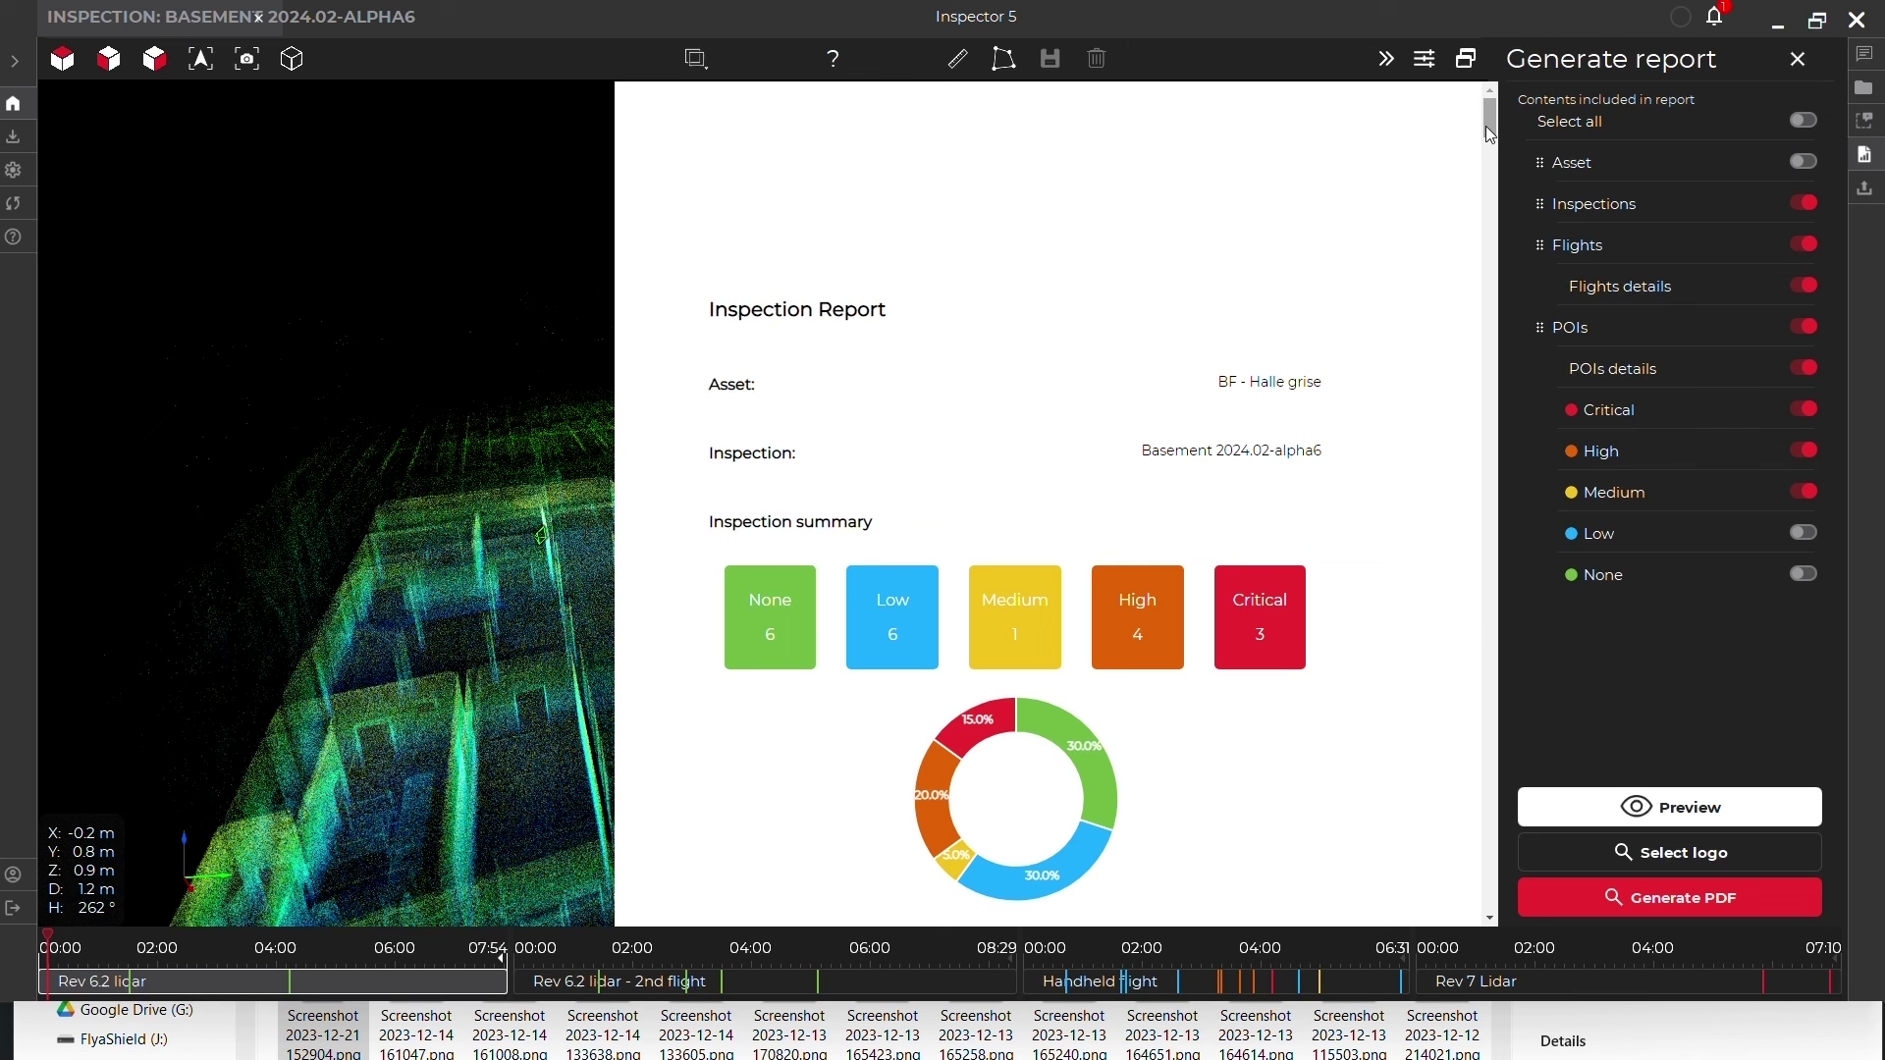
left_click_drag(1487, 125, 1487, 265)
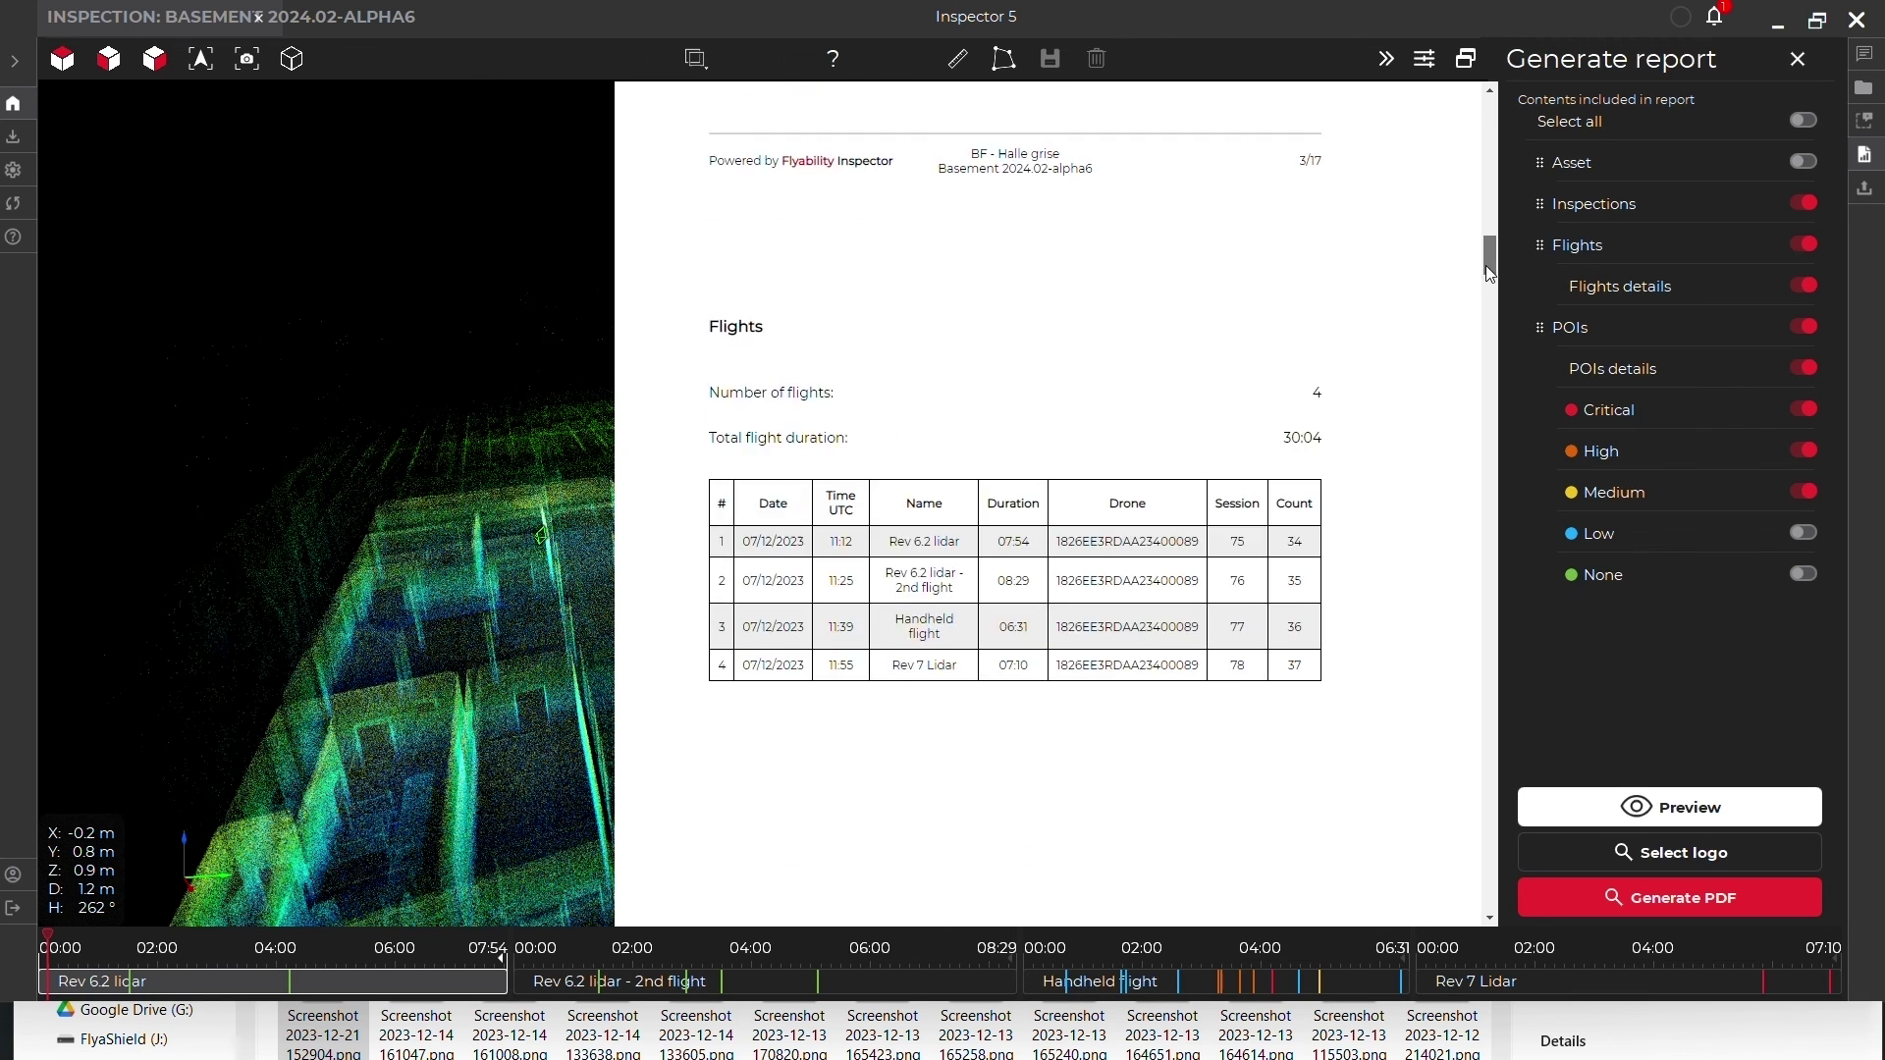